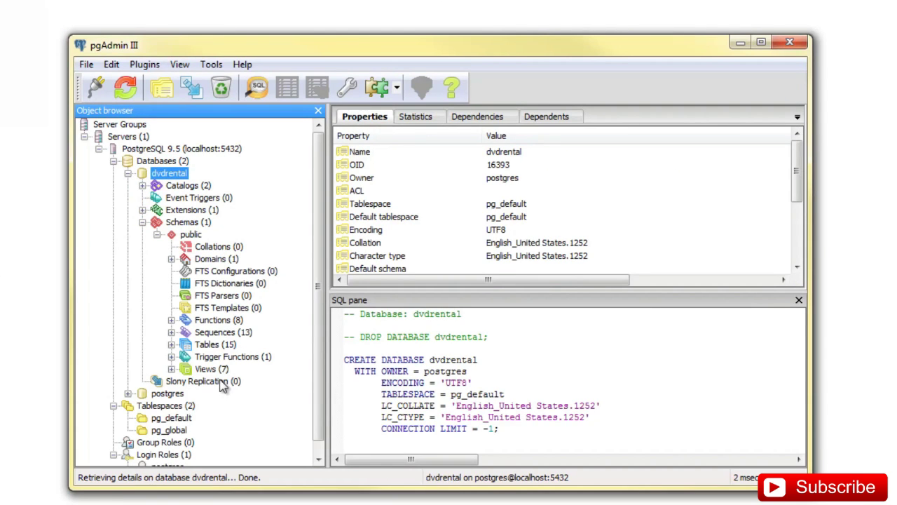
# Create a new database named dvdtwo on the PostgreSQL 9.5 server, leaving the other settings at their defaults.
pyautogui.click(128, 174)
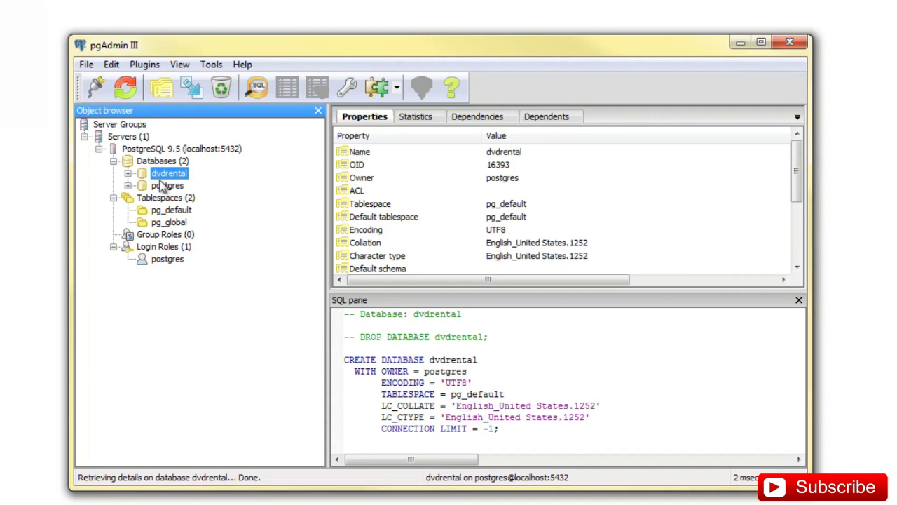
pyautogui.click(158, 162)
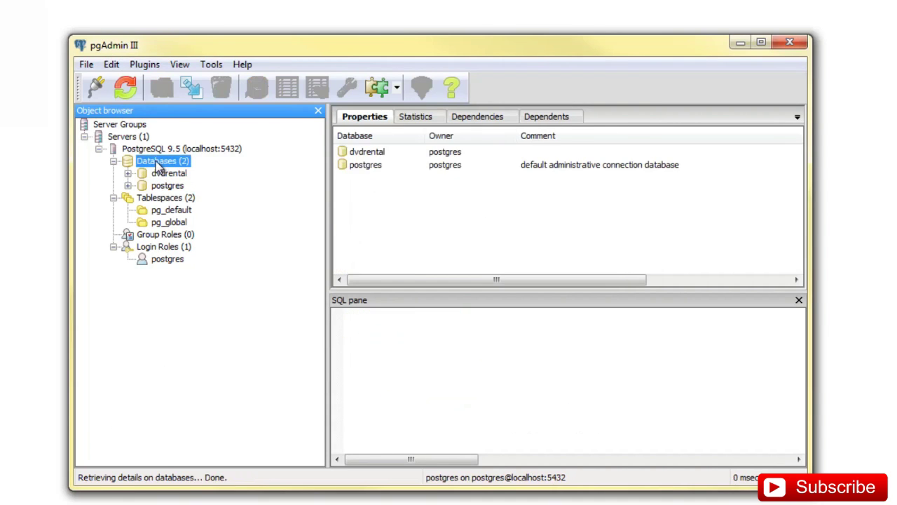
pyautogui.rightClick(157, 163)
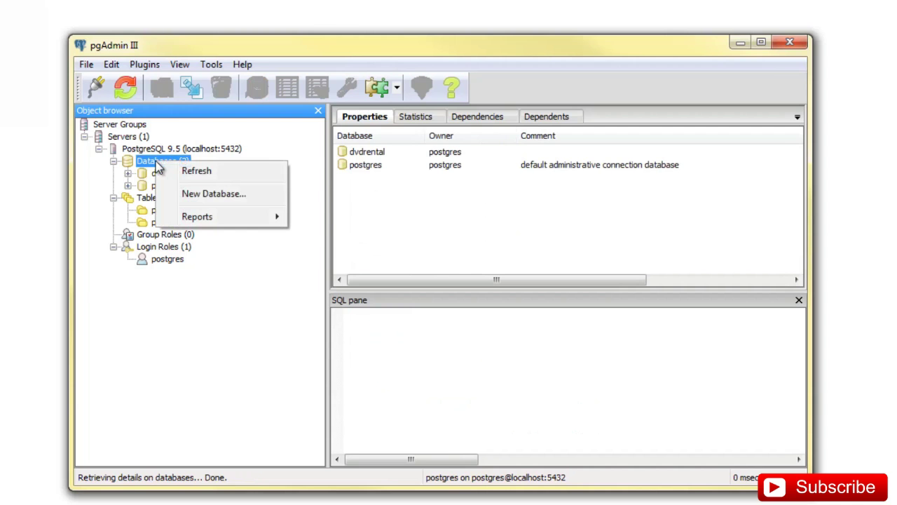
pyautogui.click(194, 201)
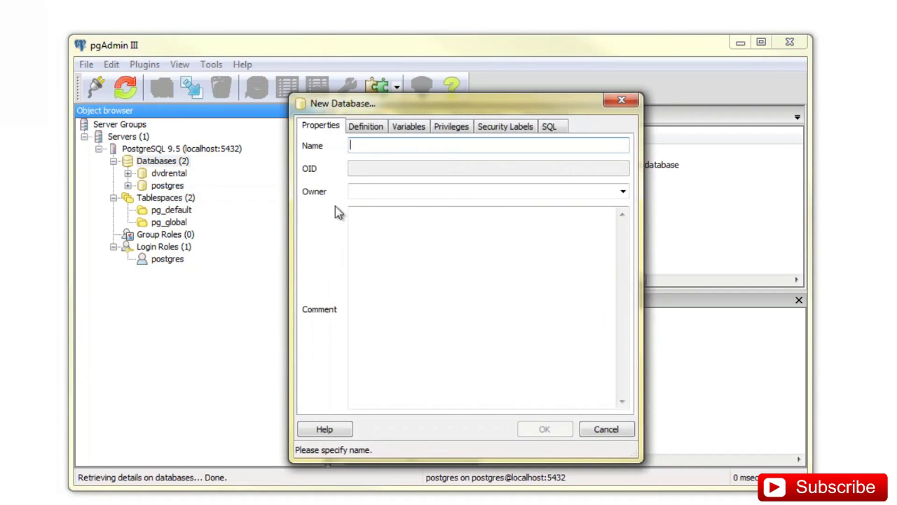
pyautogui.write('d')
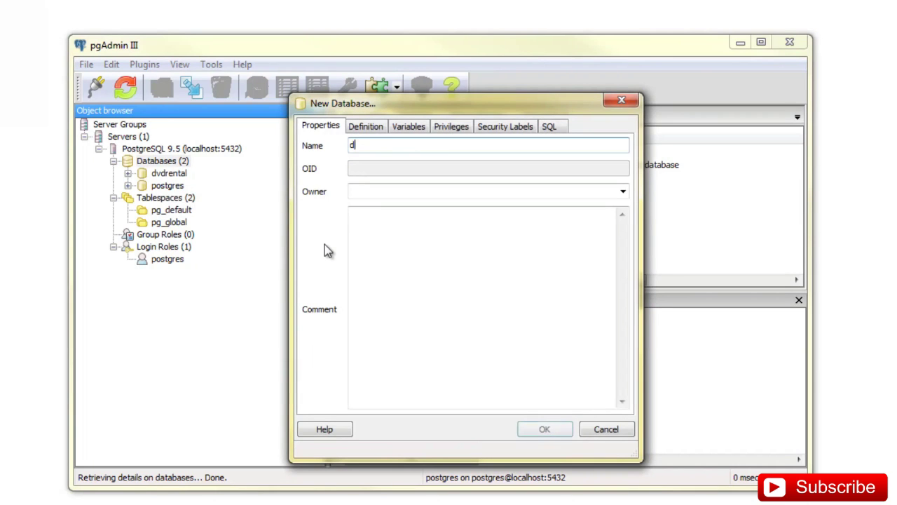
pyautogui.write('vdtwo')
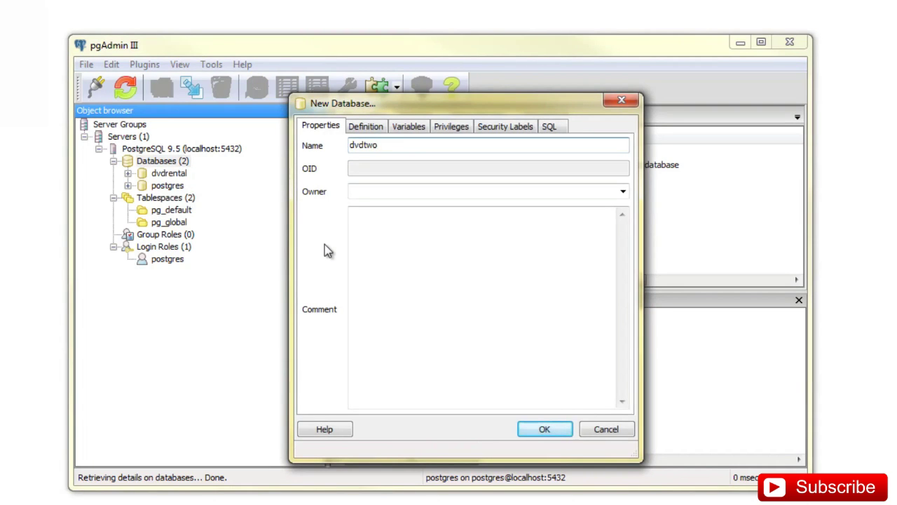
pyautogui.click(541, 429)
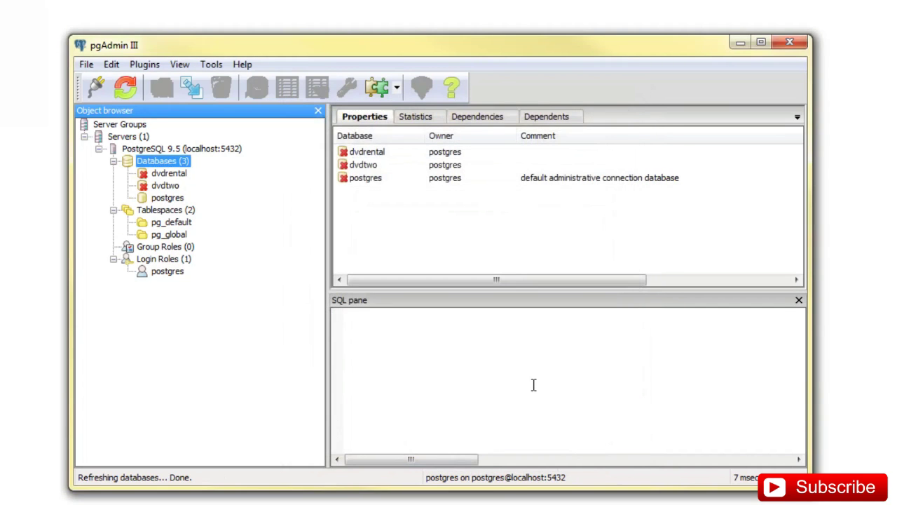
# Connect to the dvdtwo database and view its top-level objects, then collapse it again.
pyautogui.click(170, 186)
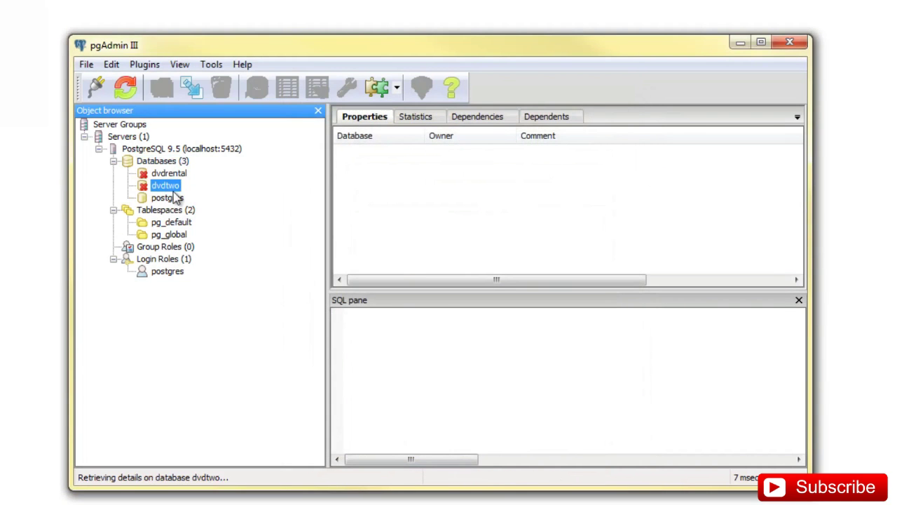
pyautogui.click(128, 186)
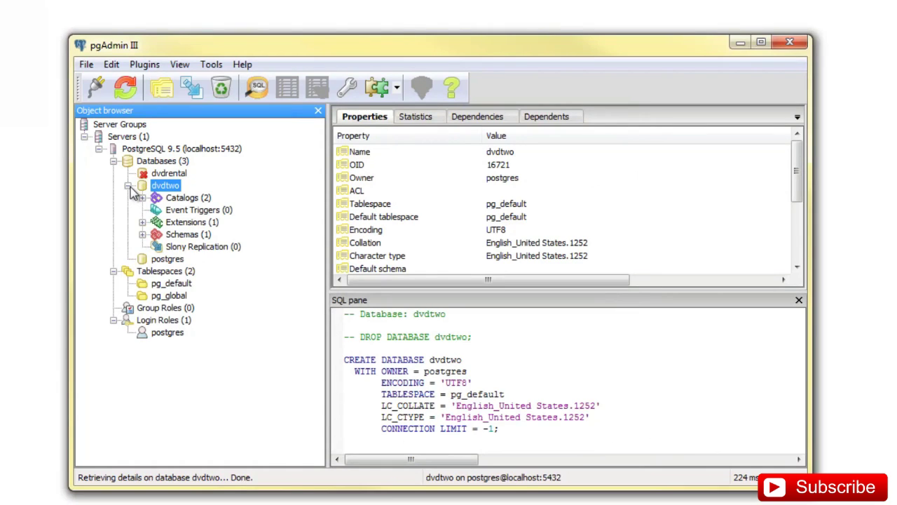
pyautogui.click(128, 186)
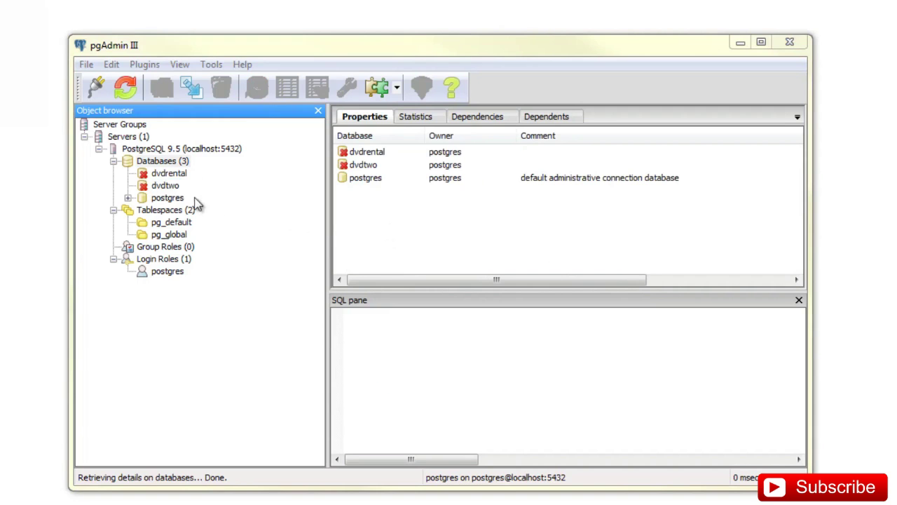
# Open a SQL query window on the postgres database and execute CREATE DATABASE testdvd;.
pyautogui.click(177, 200)
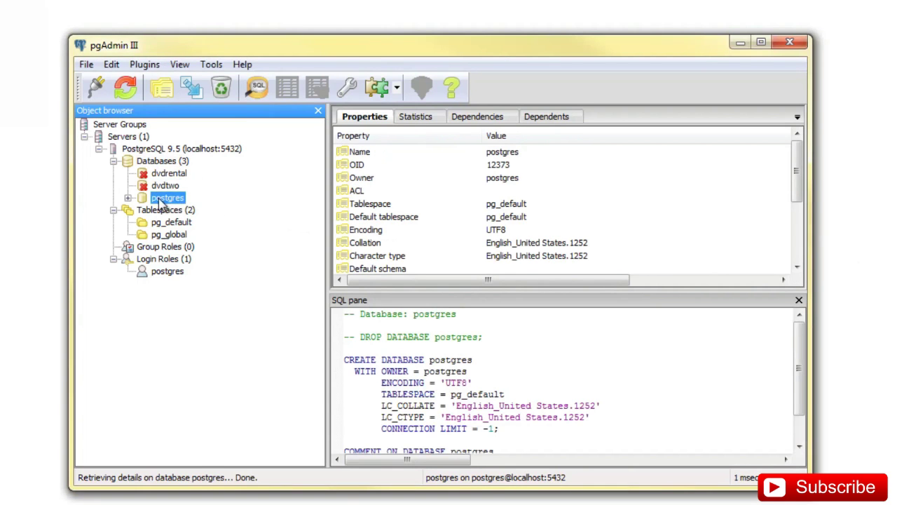
pyautogui.click(264, 97)
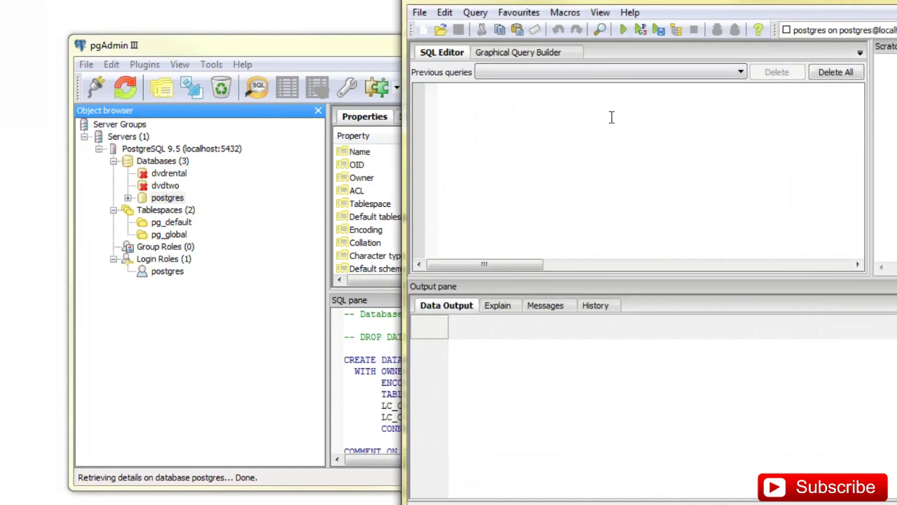
pyautogui.moveTo(666, 2); pyautogui.dragTo(461, 38)
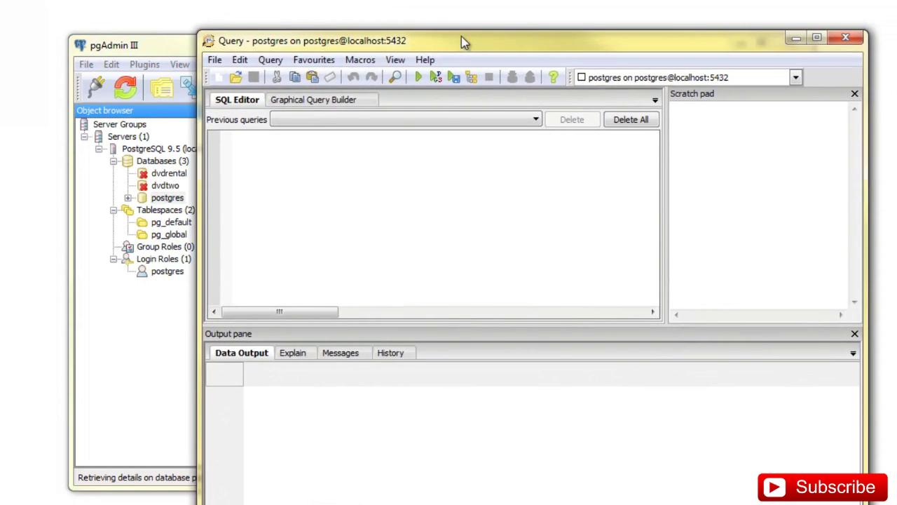
pyautogui.write('c')
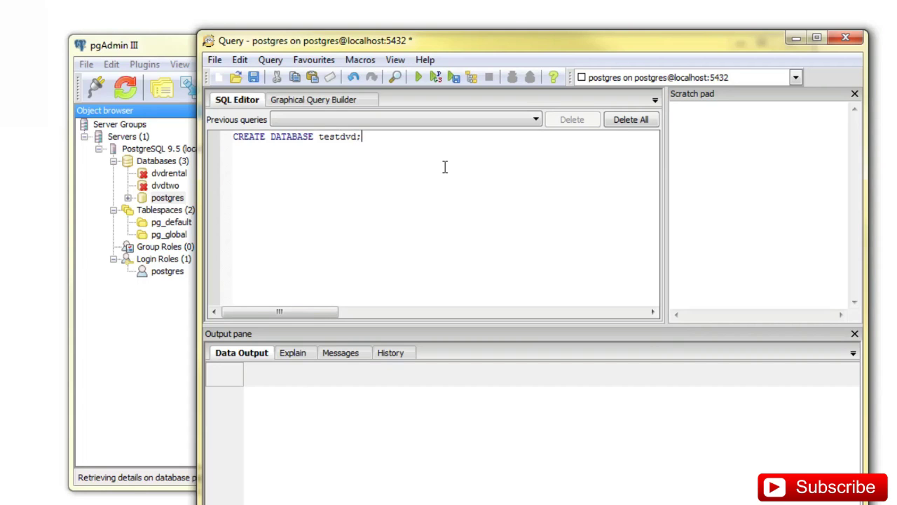
pyautogui.moveTo(381, 144); pyautogui.dragTo(232, 148)
pyautogui.click(361, 143)
pyautogui.click(418, 78)
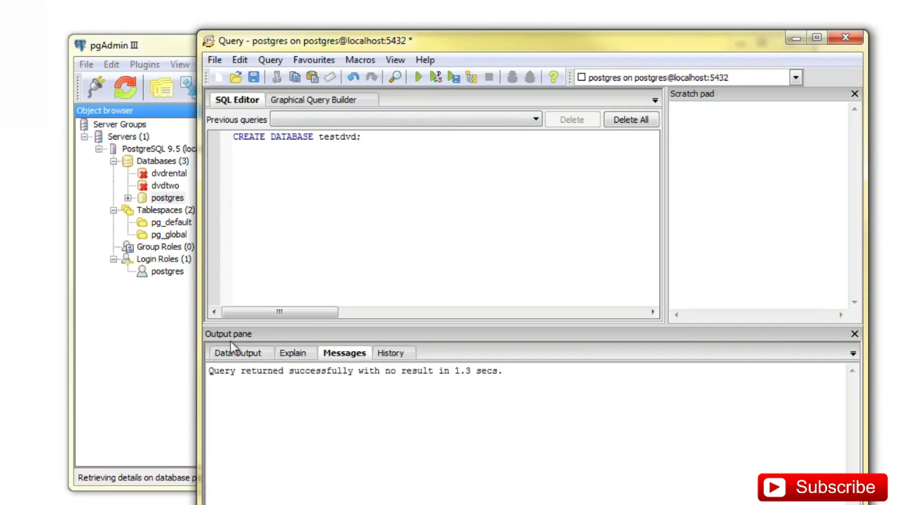
# Return to the object browser, refresh the server's database list and check the properties of testdvd and postgres.
pyautogui.click(176, 51)
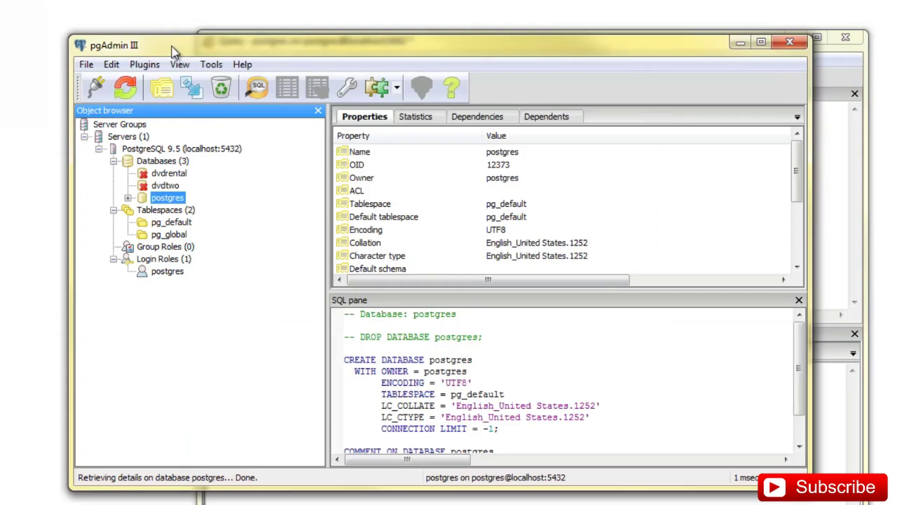
pyautogui.click(170, 162)
pyautogui.click(125, 87)
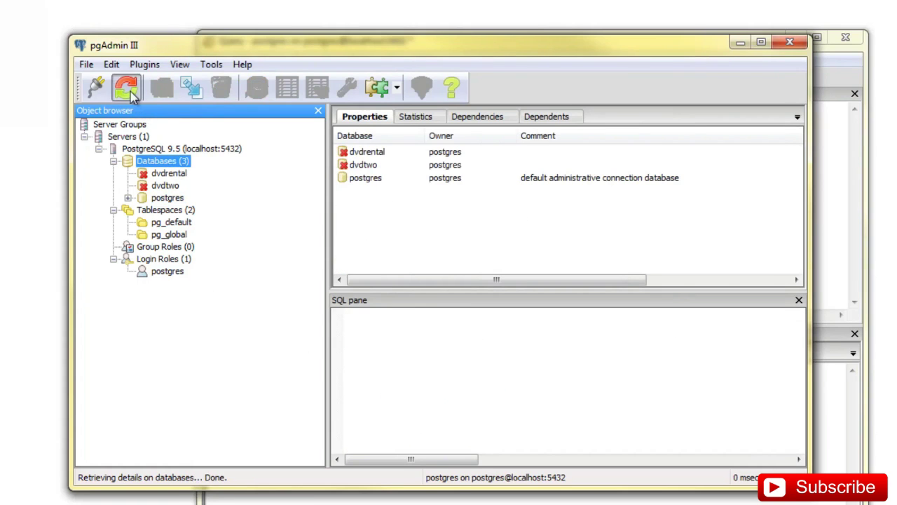
pyautogui.click(168, 210)
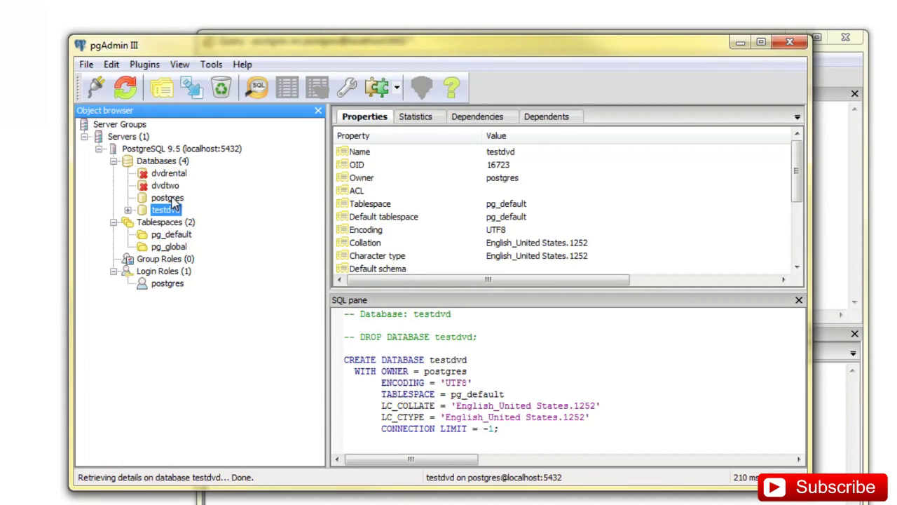
pyautogui.click(169, 162)
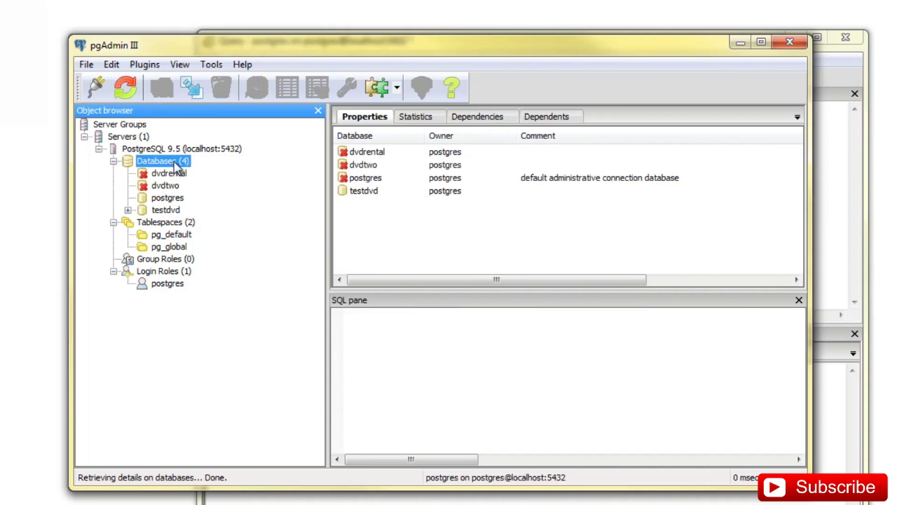
pyautogui.click(176, 197)
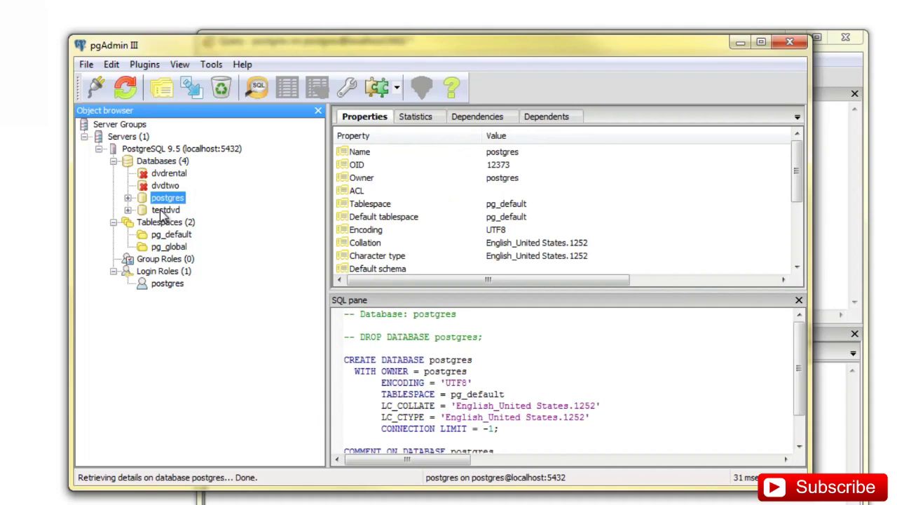
# Drop the testdvd database and confirm its deletion.
pyautogui.click(161, 211)
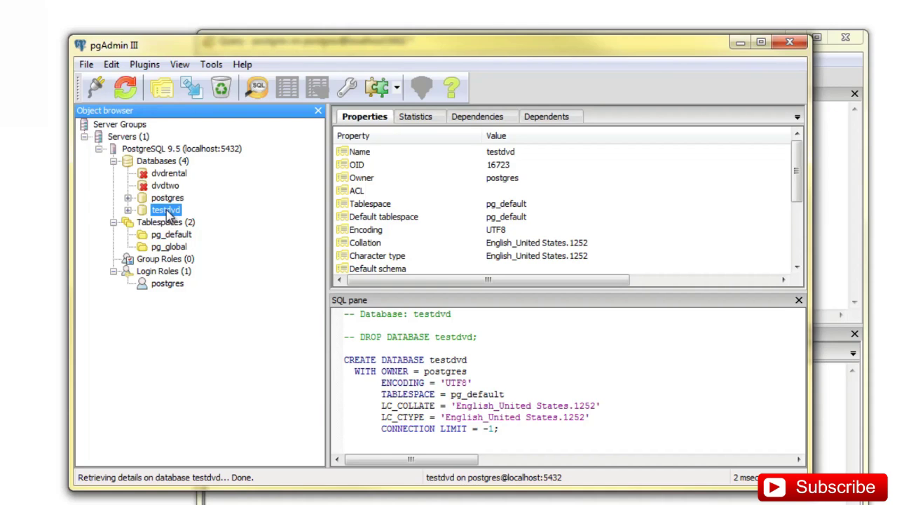
pyautogui.rightClick(169, 216)
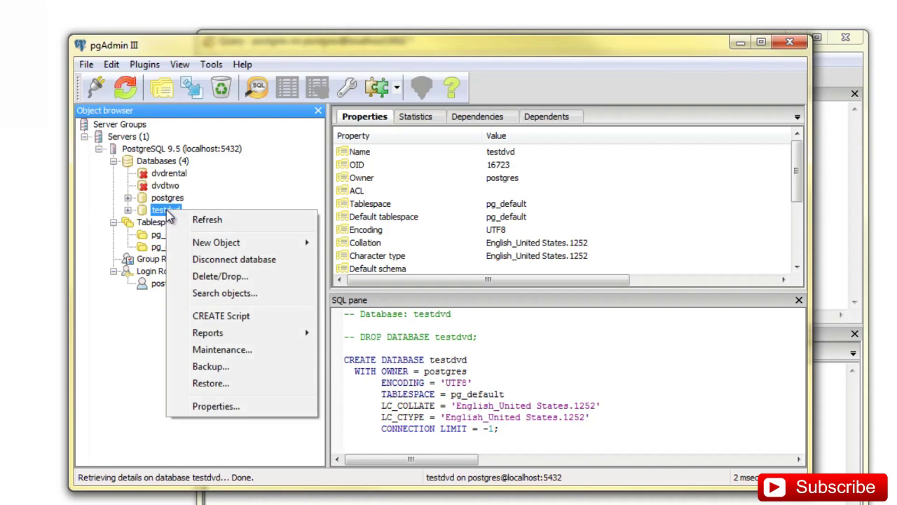
pyautogui.click(222, 277)
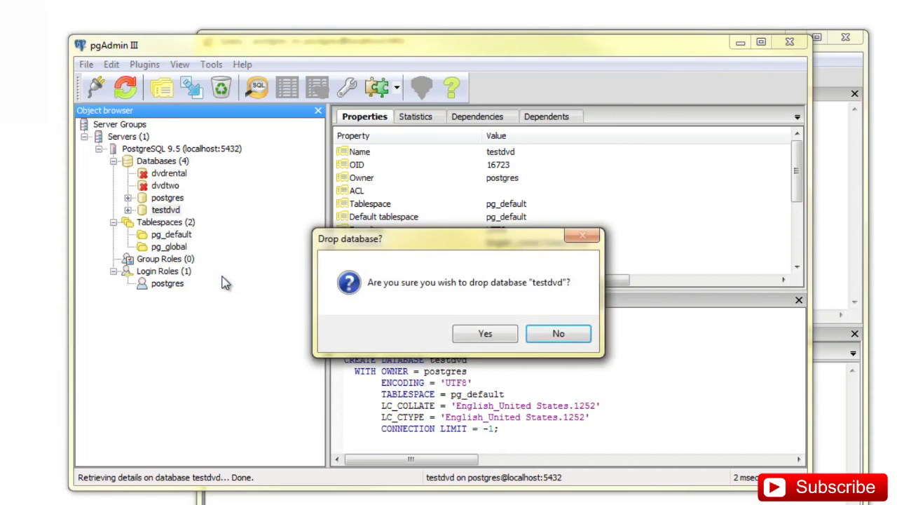
pyautogui.click(476, 333)
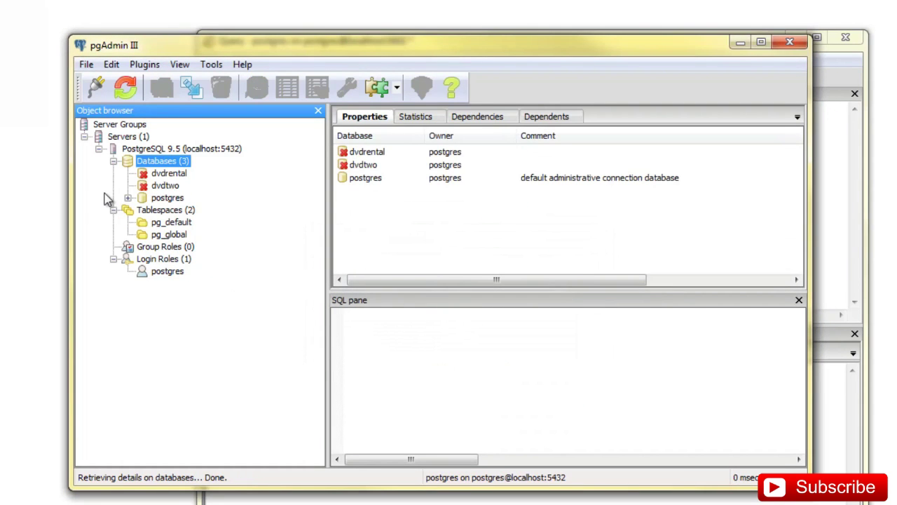
# Reconnect to dvdrental and dvdtwo, and examine the tables in dvdrental's public schema before collapsing that database.
pyautogui.click(186, 174)
pyautogui.click(167, 186)
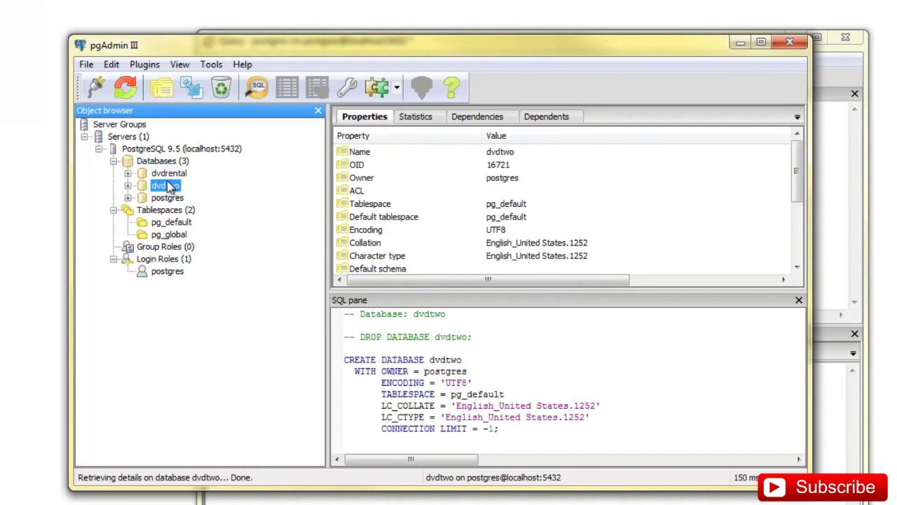
pyautogui.click(172, 174)
pyautogui.click(127, 174)
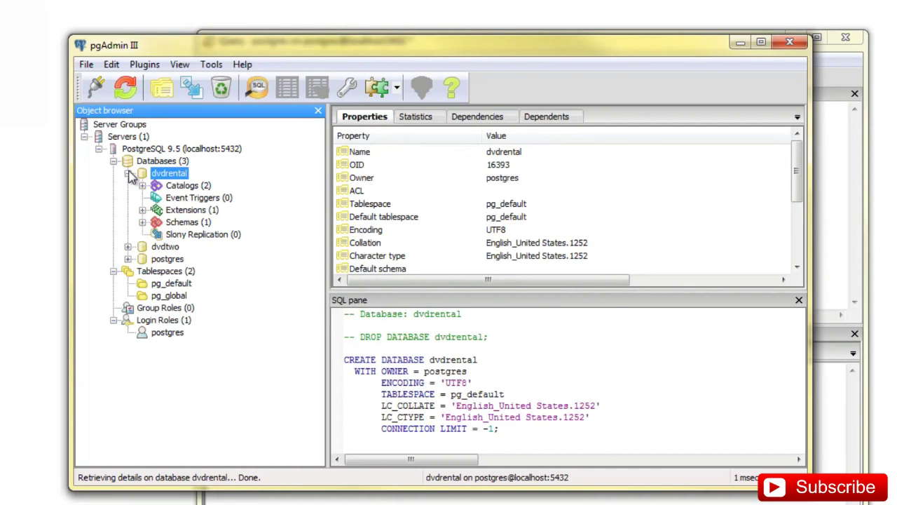
pyautogui.click(142, 222)
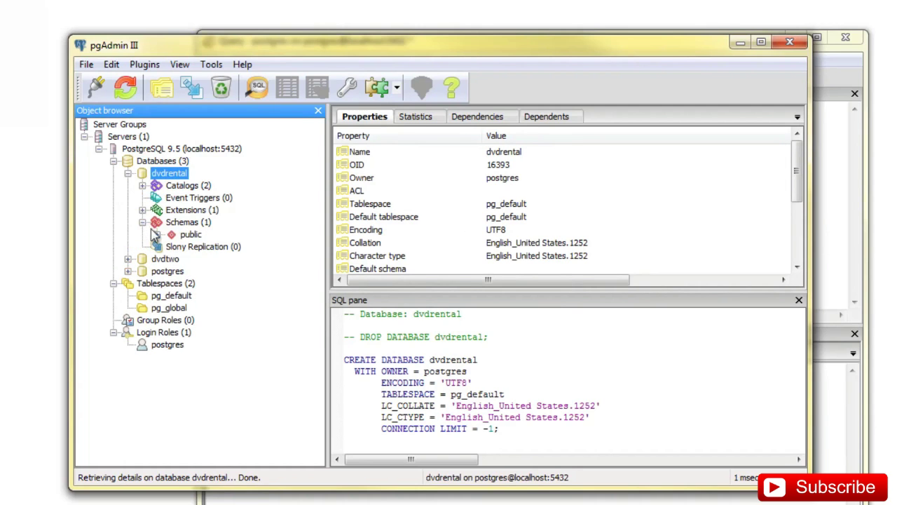
pyautogui.click(157, 234)
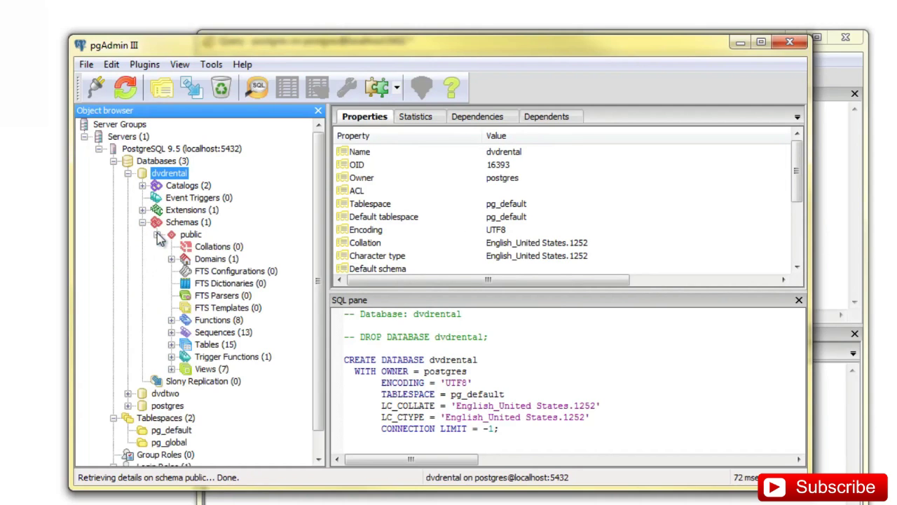
pyautogui.click(215, 344)
pyautogui.scroll(-1, 389, 217)
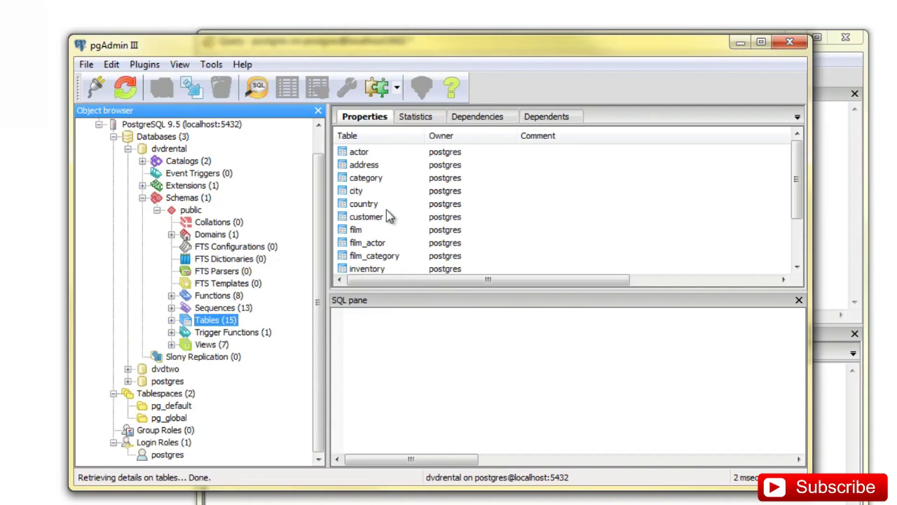
pyautogui.scroll(1, 389, 217)
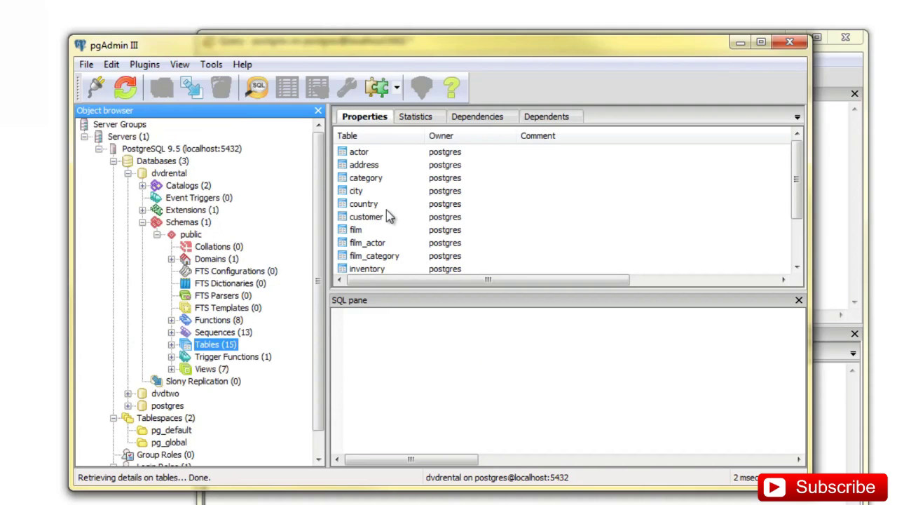
pyautogui.click(128, 174)
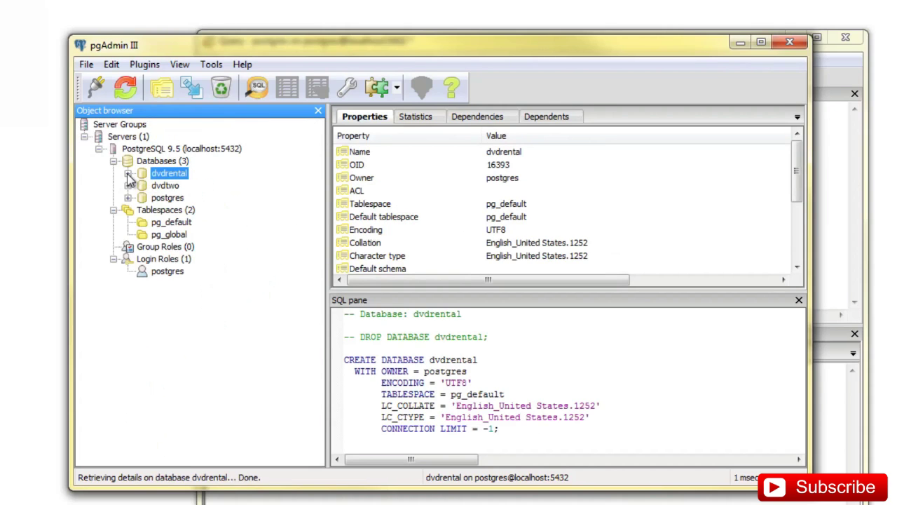
# Expand the dvdtwo database down to its public schema to check which objects it contains.
pyautogui.click(168, 186)
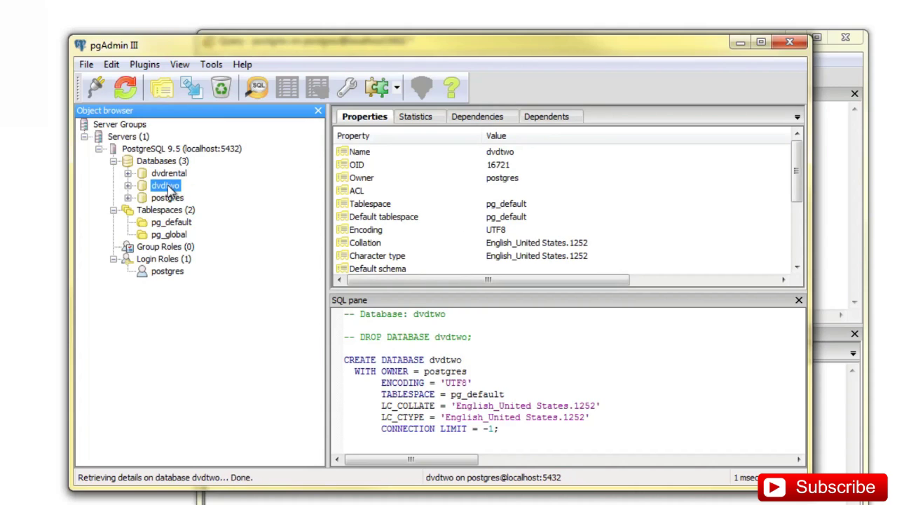
pyautogui.click(127, 186)
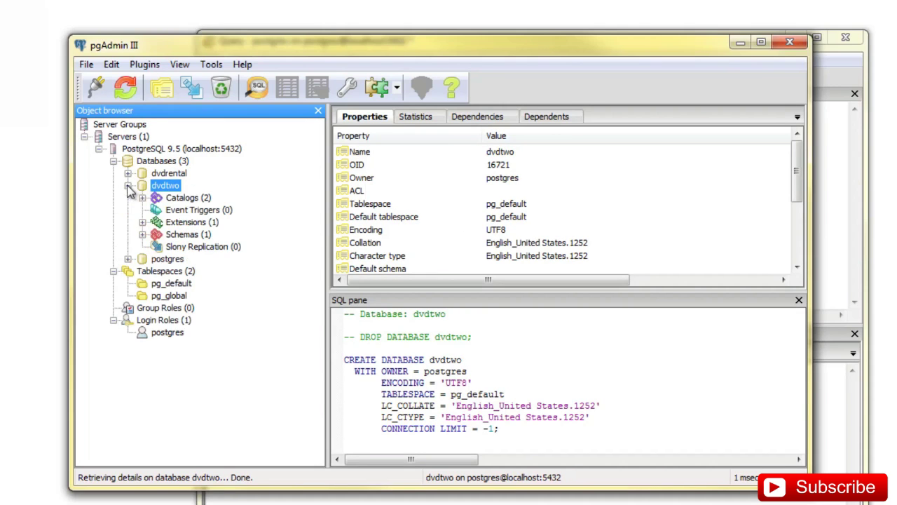
pyautogui.click(143, 234)
pyautogui.click(156, 246)
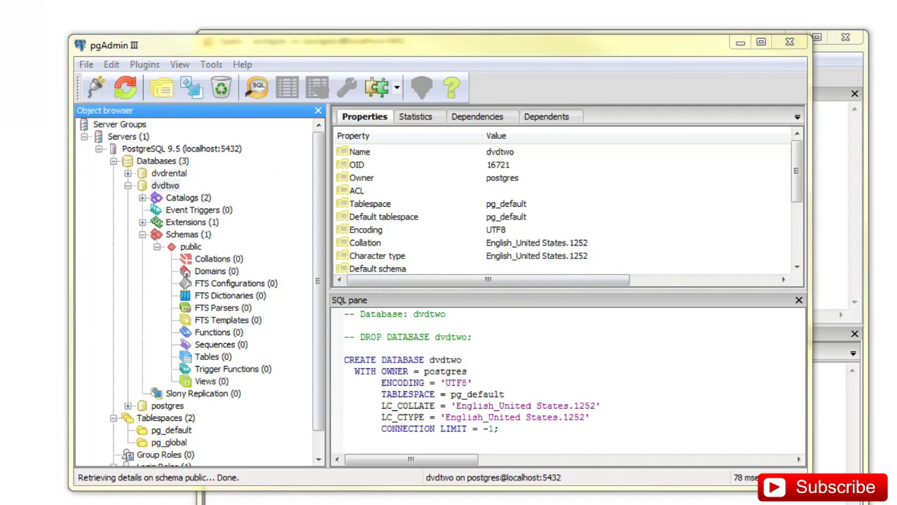
# Start a restore for the dvdtwo database and browse for its backup file with all file types listed.
pyautogui.rightClick(169, 187)
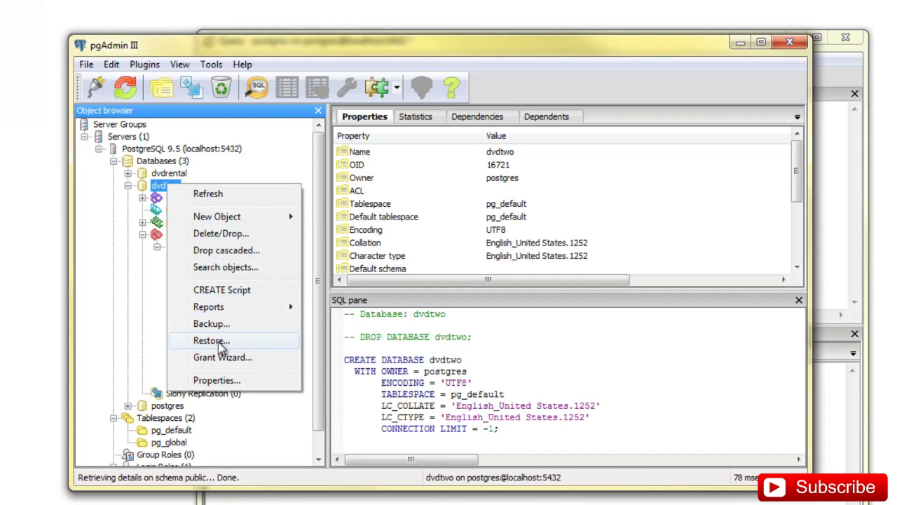
pyautogui.click(210, 340)
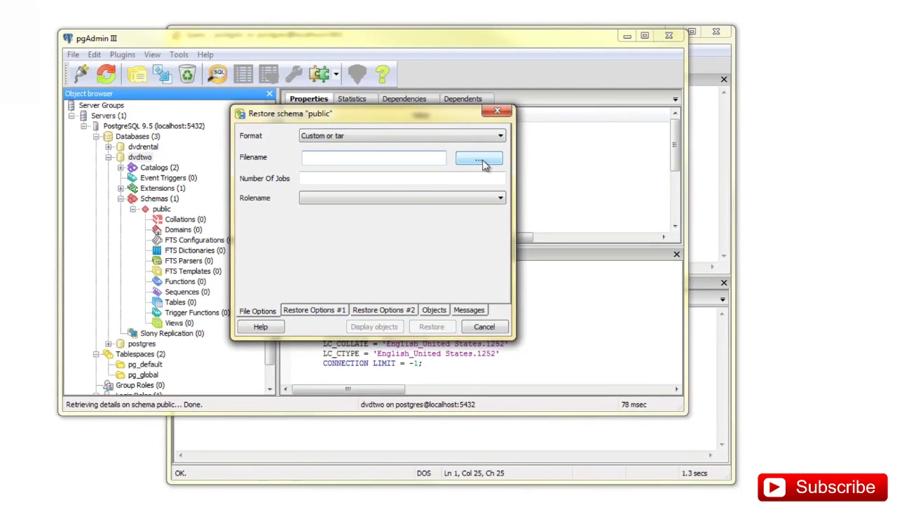
pyautogui.click(480, 161)
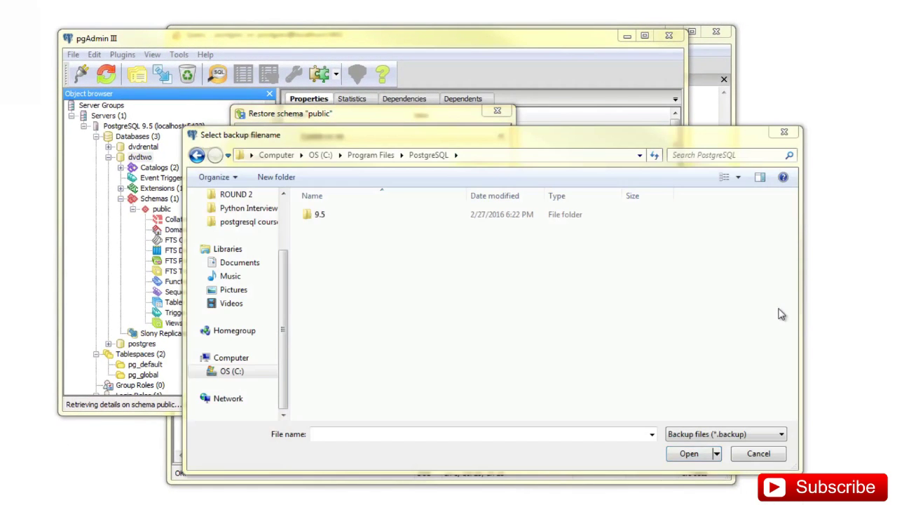
pyautogui.click(350, 142)
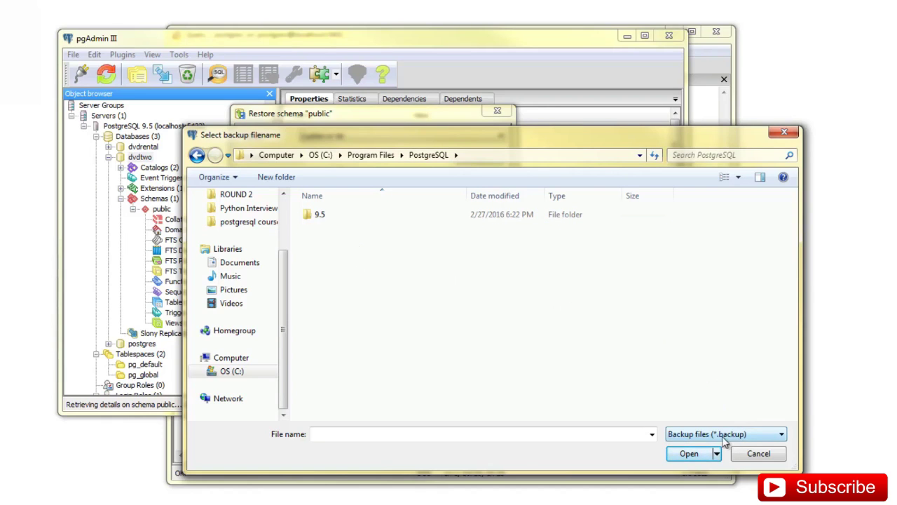
pyautogui.click(783, 436)
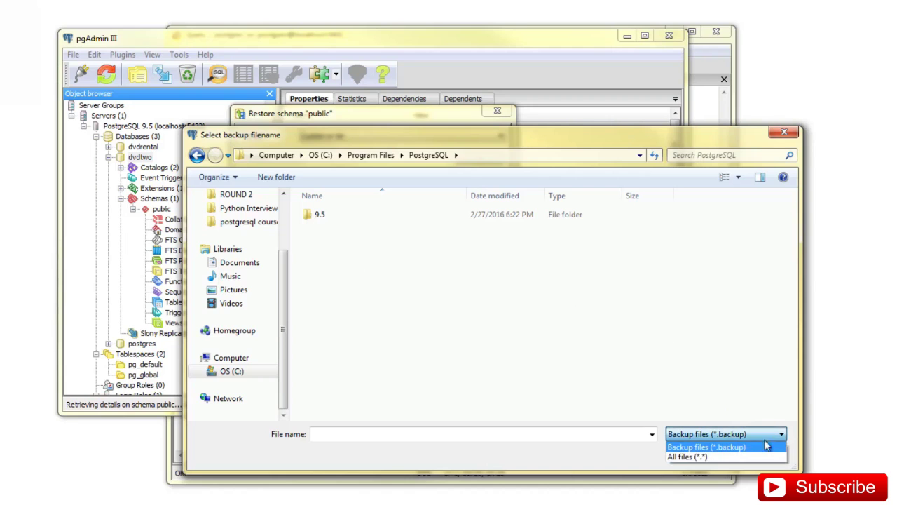
pyautogui.click(696, 459)
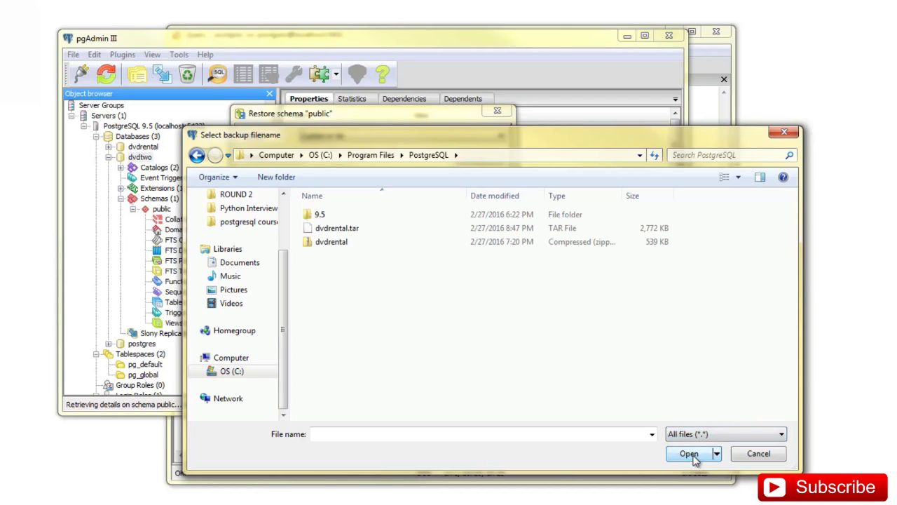
# Choose dvdrental.tar as the backup file, restore it into dvdtwo and close the restore dialog.
pyautogui.click(355, 231)
pyautogui.click(699, 454)
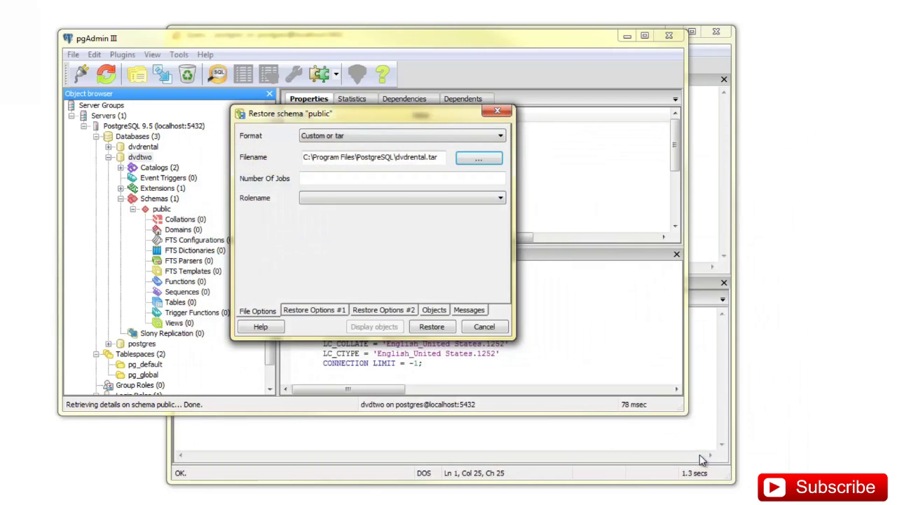
pyautogui.click(434, 327)
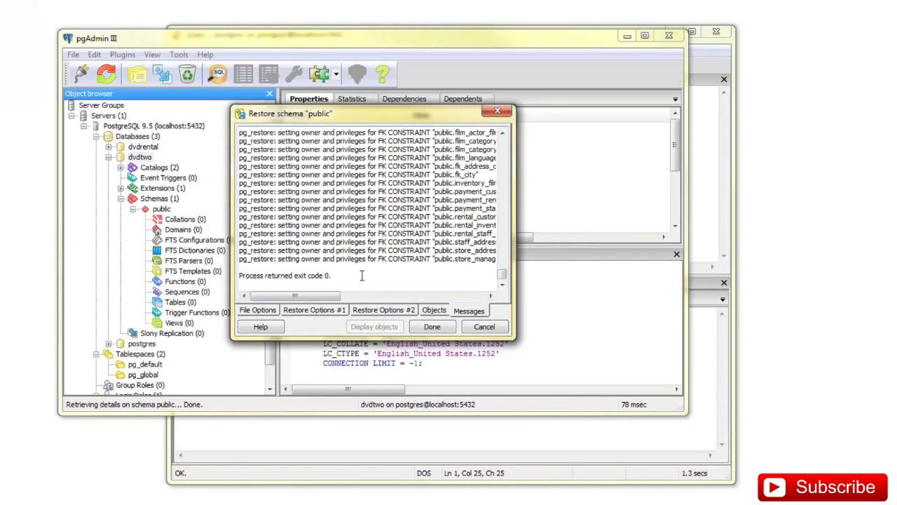
pyautogui.click(424, 328)
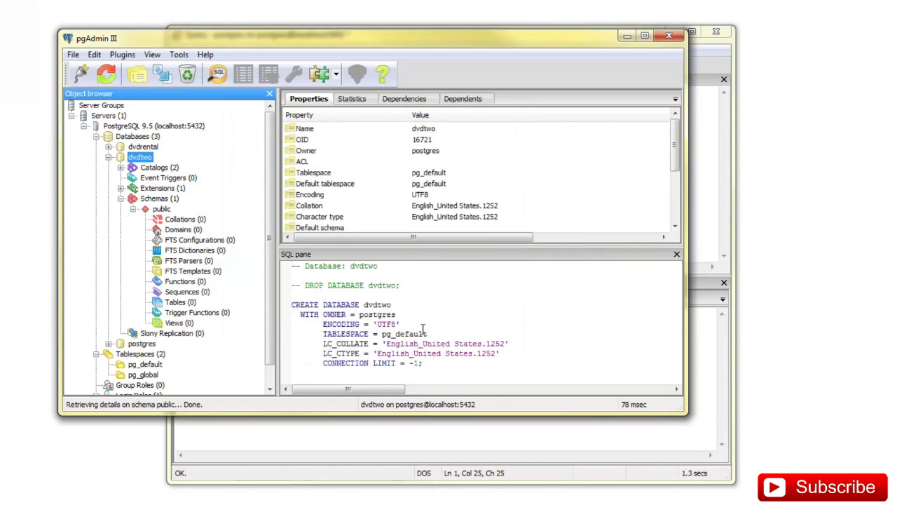
# Refresh dvdtwo, compare its public schema objects and tables with those in dvdrental, and collapse both databases.
pyautogui.click(107, 73)
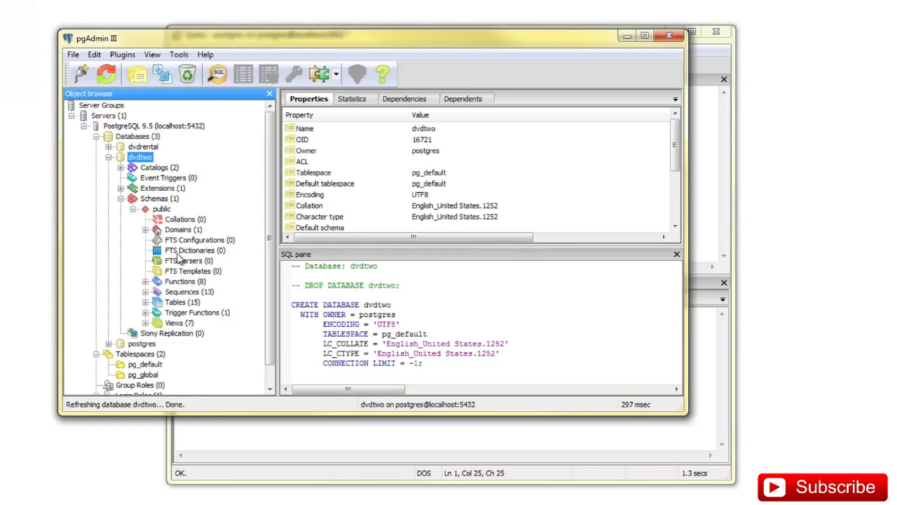
pyautogui.click(182, 307)
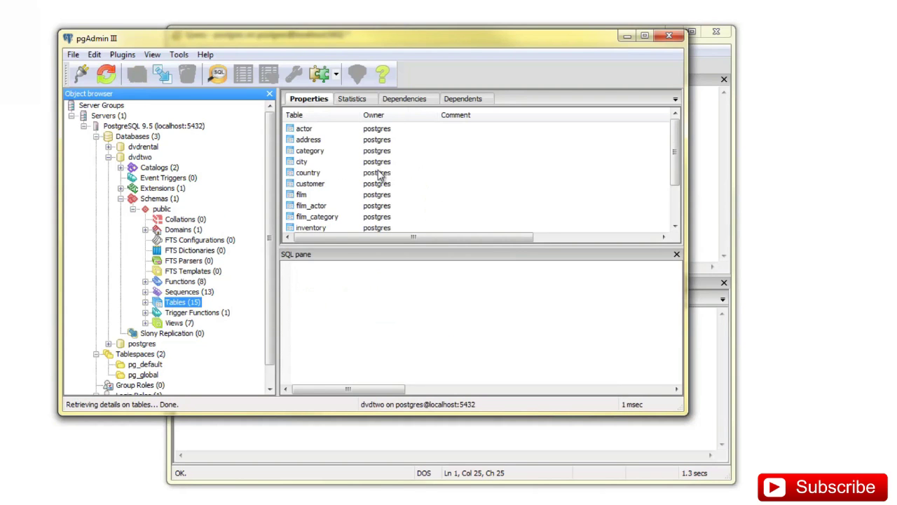
pyautogui.click(109, 147)
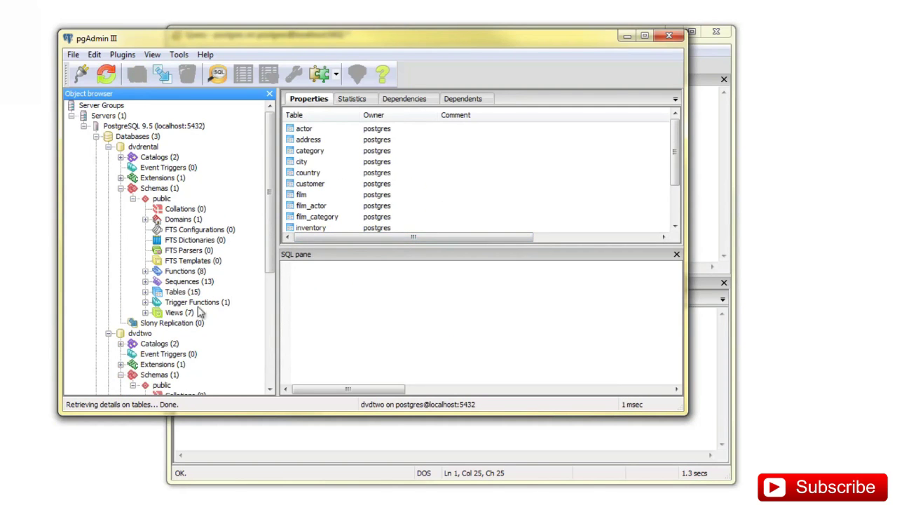
pyautogui.click(109, 147)
pyautogui.click(109, 157)
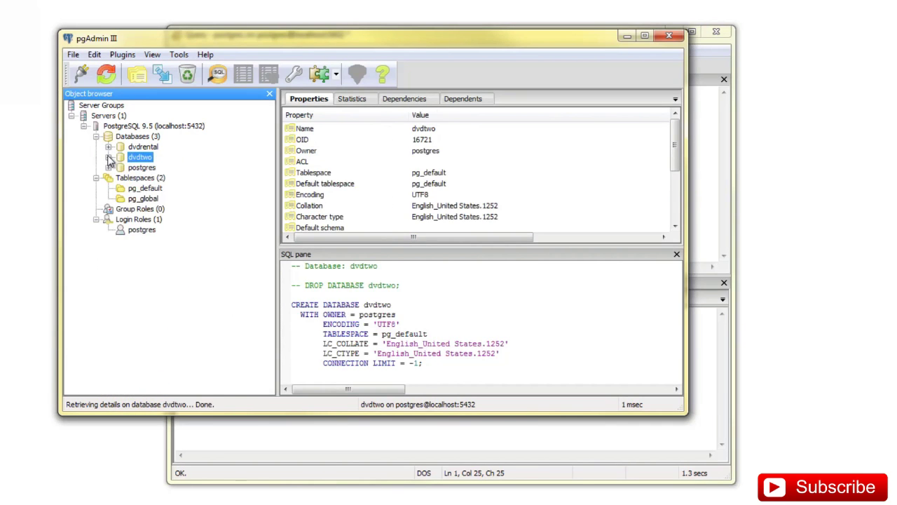
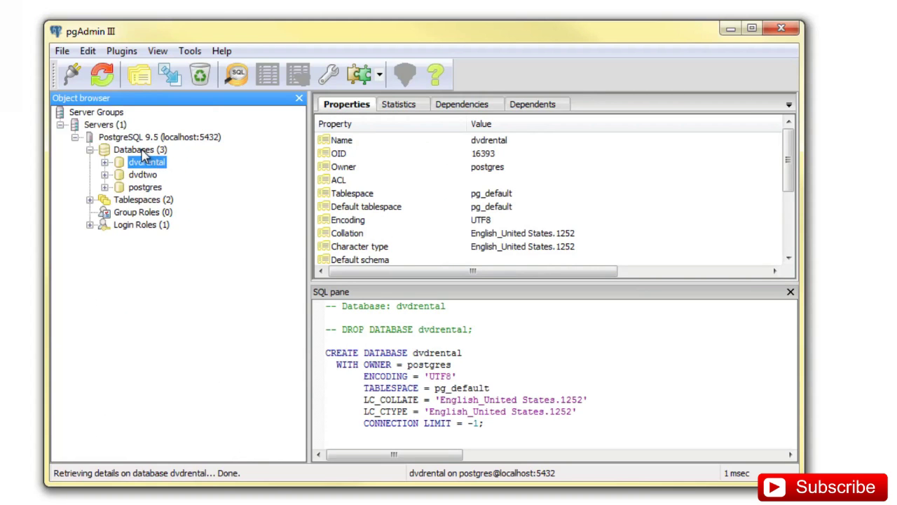
# Create a new database named OnlySchema on the PostgreSQL 9.5 server.
pyautogui.click(140, 150)
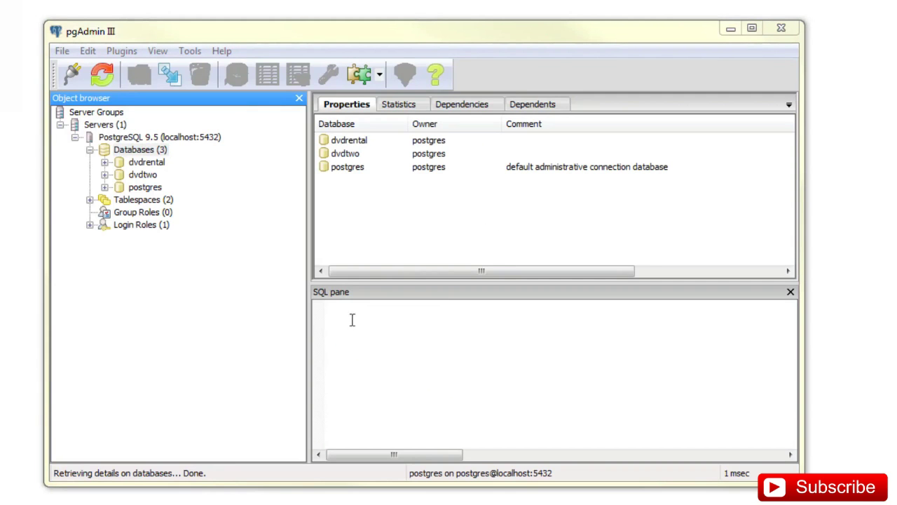
pyautogui.rightClick(137, 151)
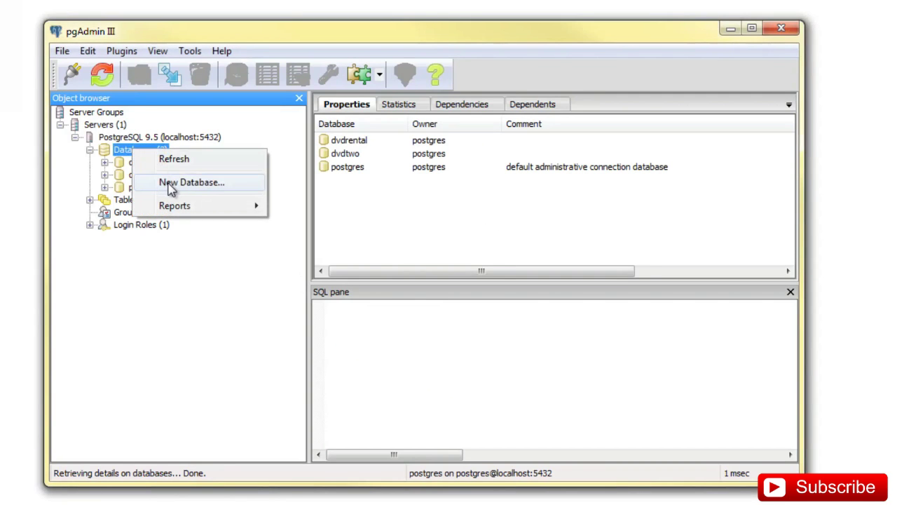
pyautogui.click(169, 185)
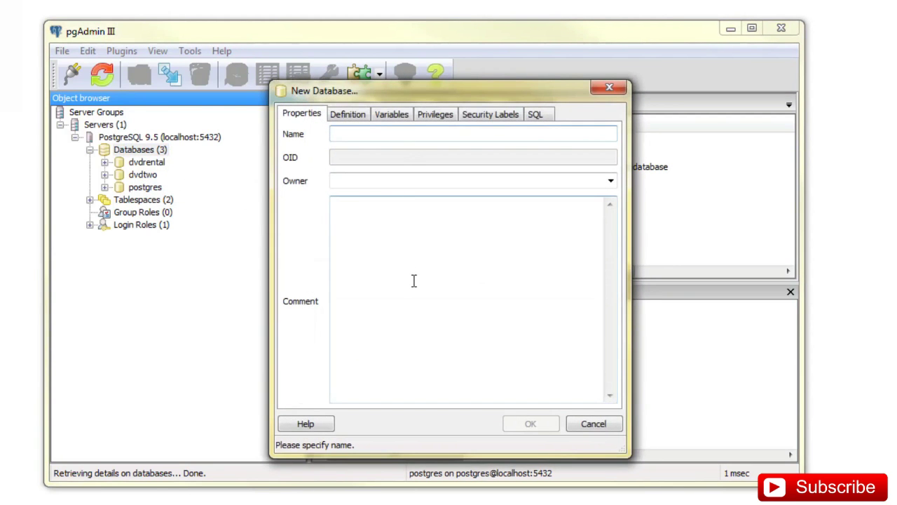
pyautogui.write('OnlySchema')
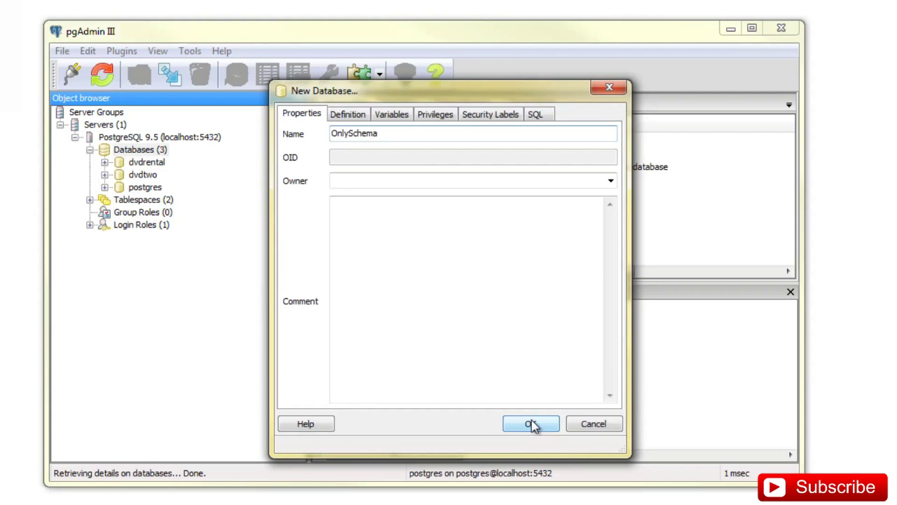
pyautogui.click(531, 424)
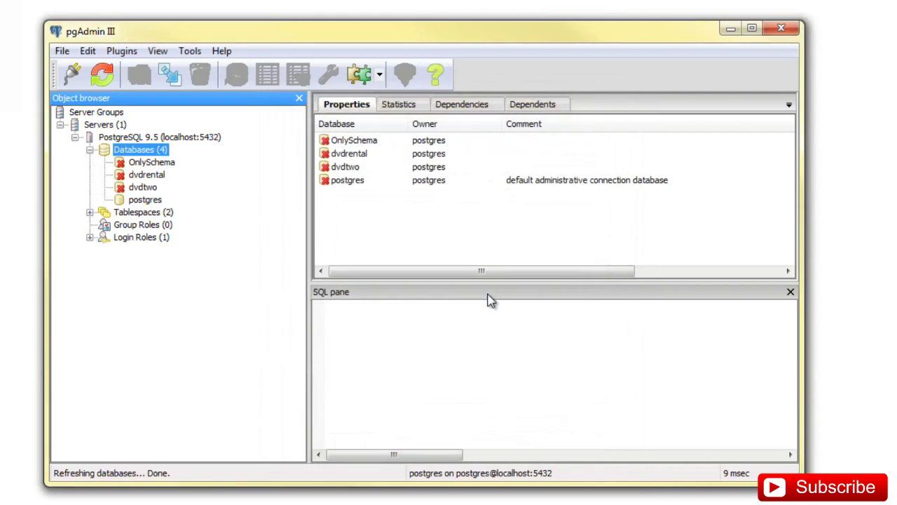
# Connect to OnlySchema, check which objects its public schema contains, and collapse the database.
pyautogui.click(147, 163)
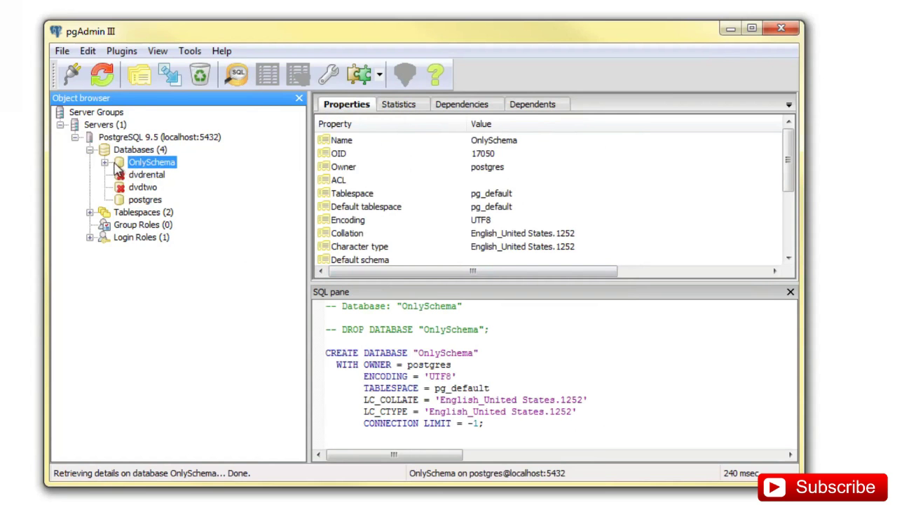
pyautogui.click(105, 162)
pyautogui.click(120, 212)
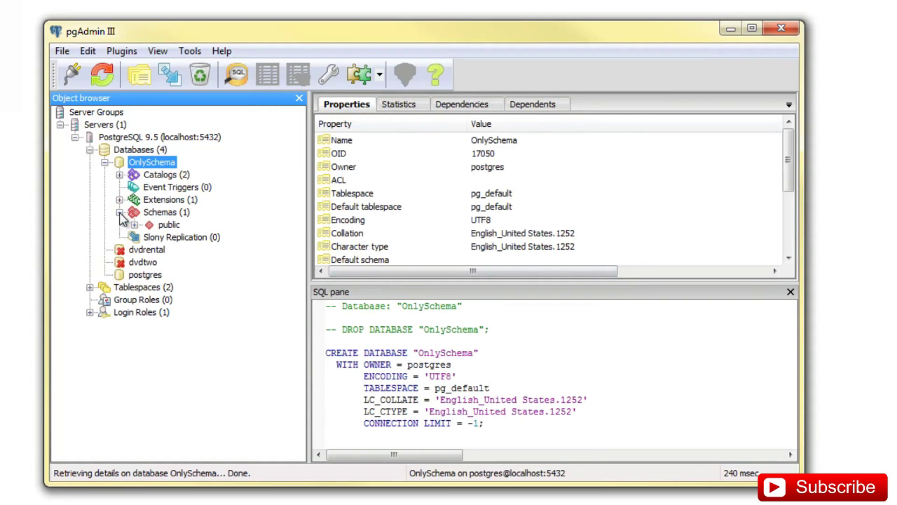
pyautogui.click(134, 225)
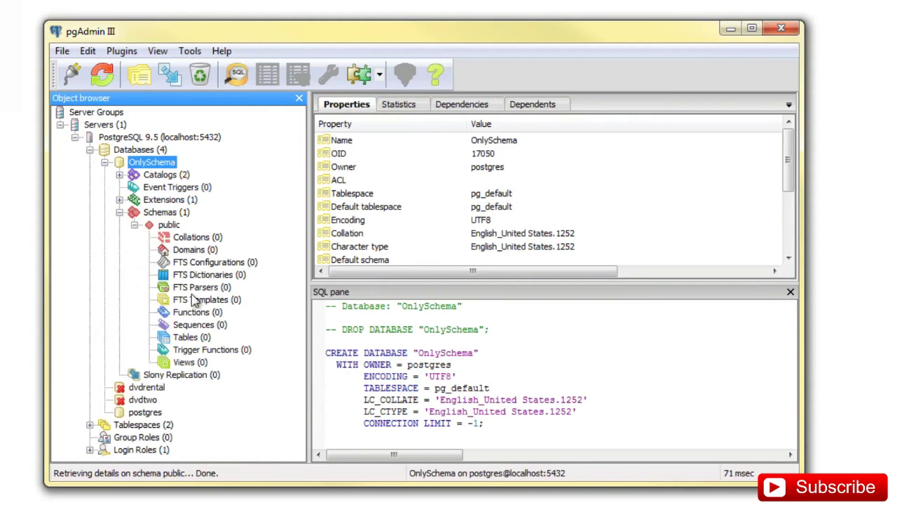
pyautogui.click(104, 162)
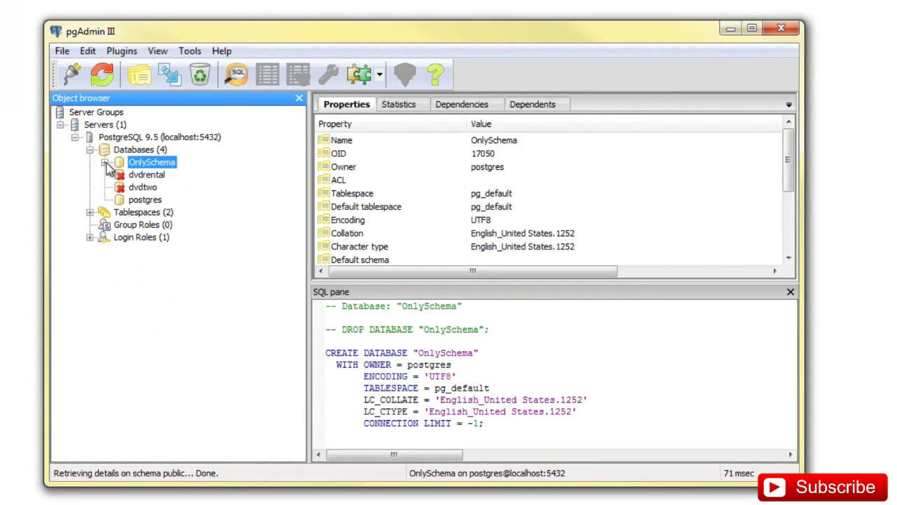
# Restore C:\Program Files\PostgreSQL\dvdrental.tar into OnlySchema with the Only schema option enabled, and close the restore dialog.
pyautogui.rightClick(144, 166)
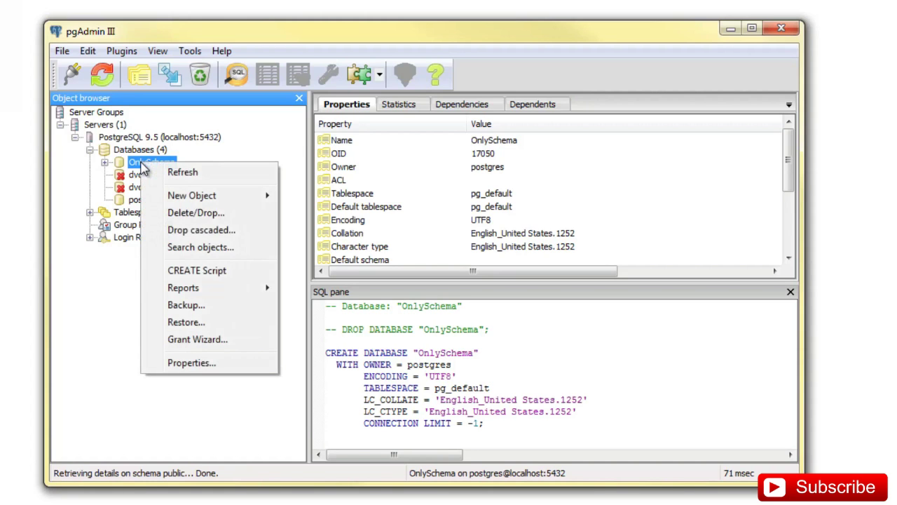
pyautogui.click(187, 322)
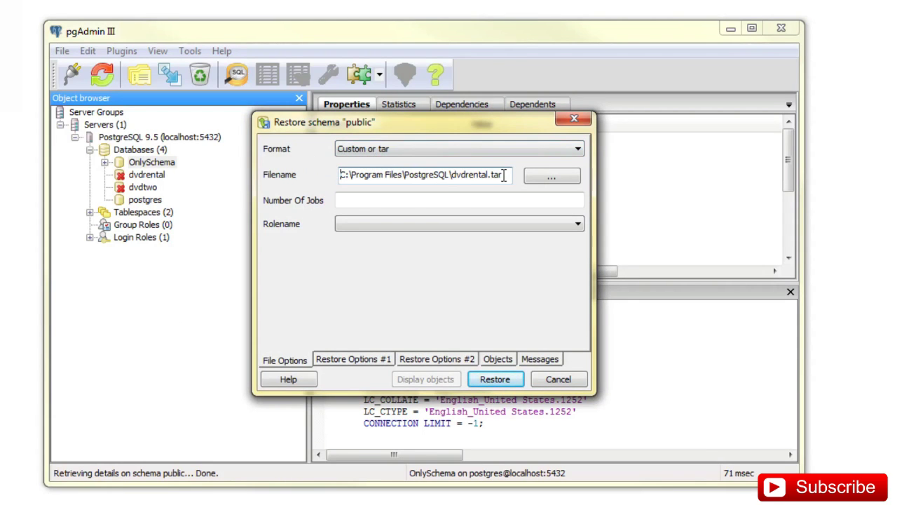
pyautogui.moveTo(504, 176)
pyautogui.mouseDown()
pyautogui.moveTo(344, 168)
pyautogui.moveTo(500, 180)
pyautogui.mouseUp()
pyautogui.click(347, 360)
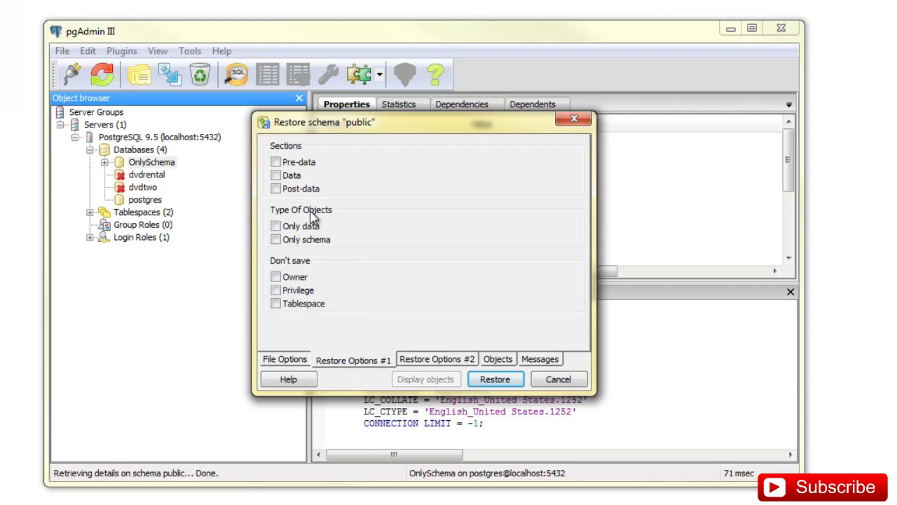
pyautogui.click(276, 240)
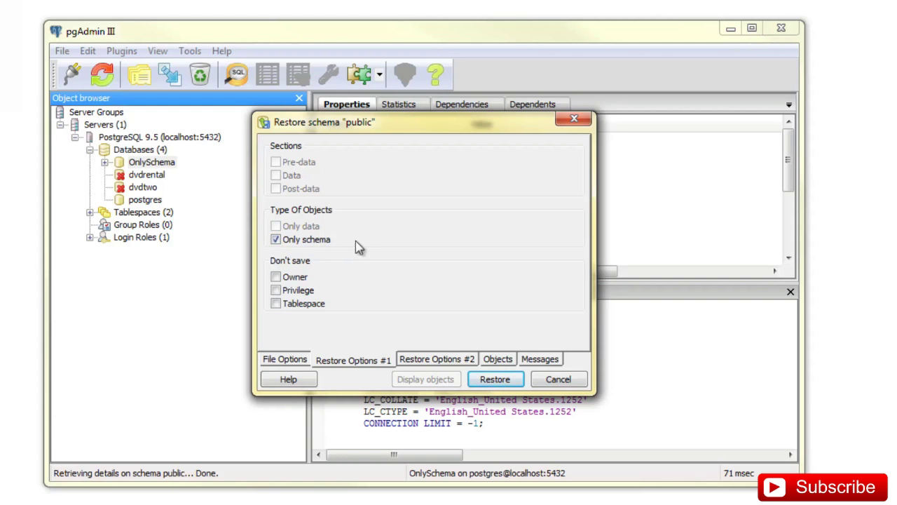
pyautogui.click(491, 379)
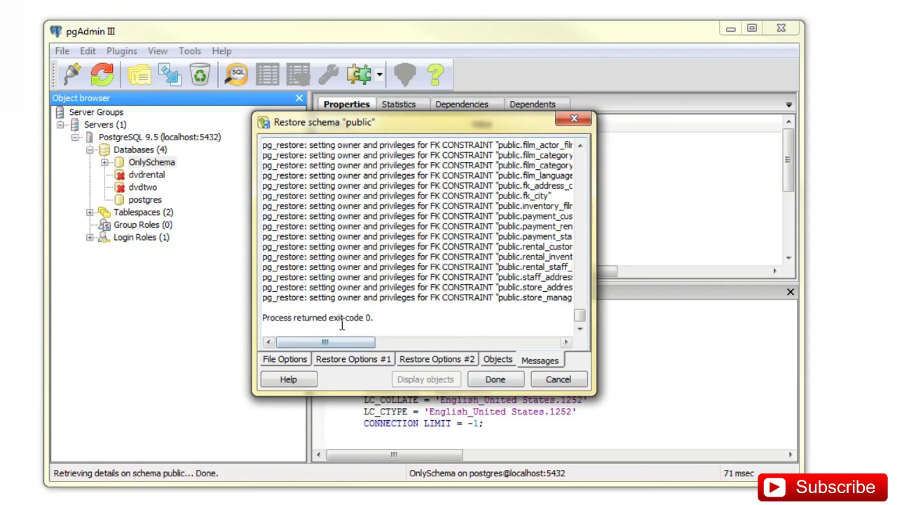
pyautogui.click(495, 379)
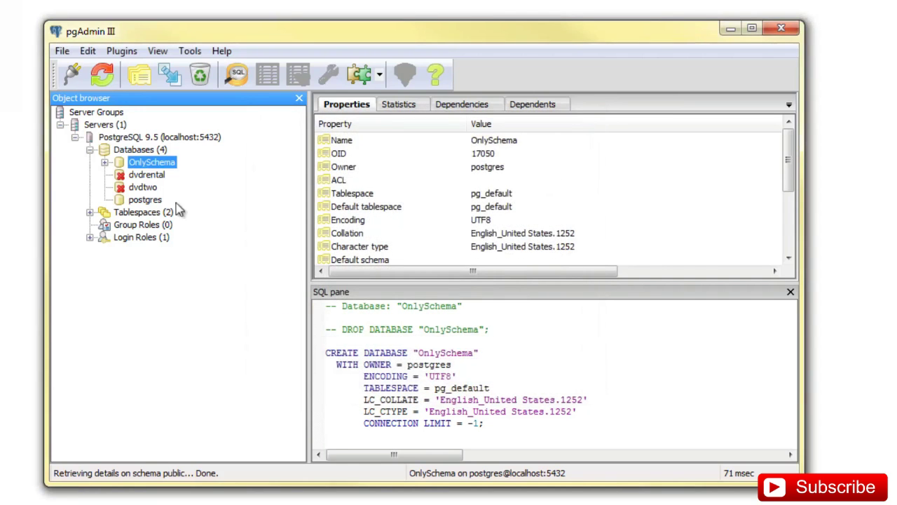
# Refresh the OnlySchema database and expand it to list the tables in its public schema.
pyautogui.click(102, 74)
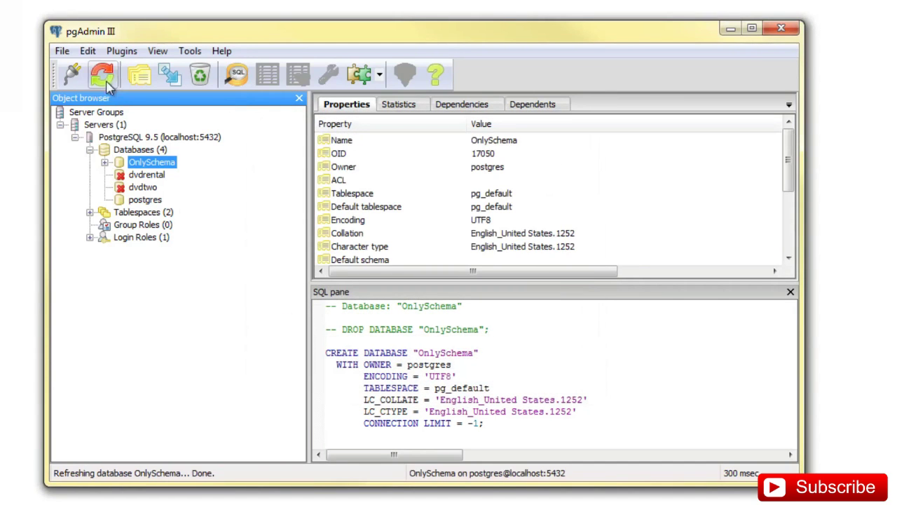
pyautogui.click(105, 163)
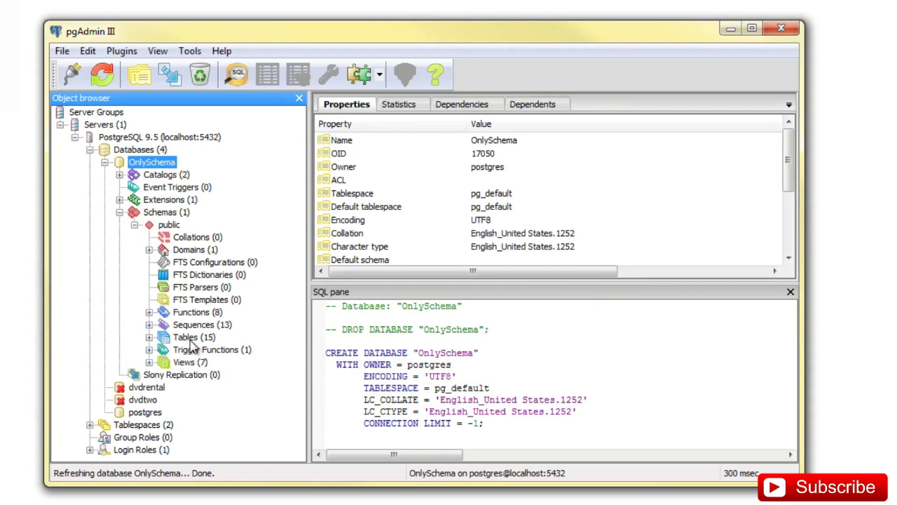
pyautogui.click(149, 337)
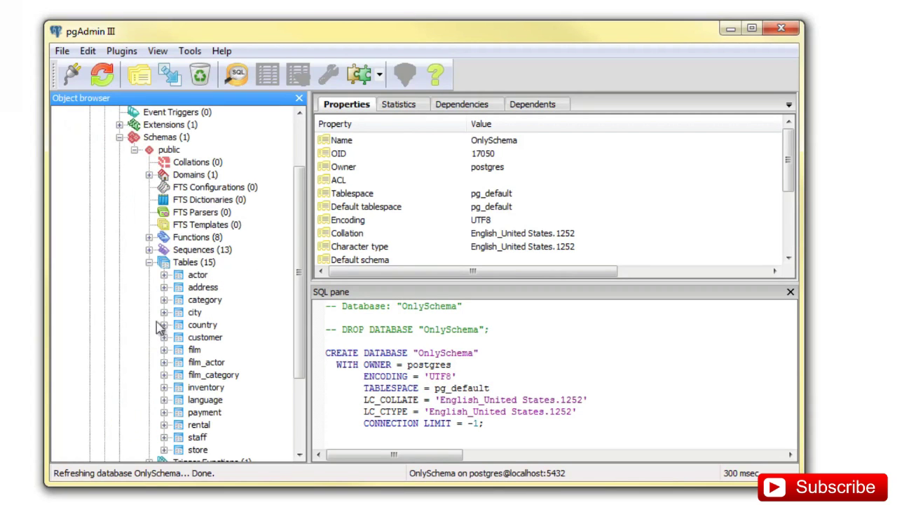
# Examine the actor table's properties and row count, expand its columns and view the actor_id column's definition.
pyautogui.click(198, 275)
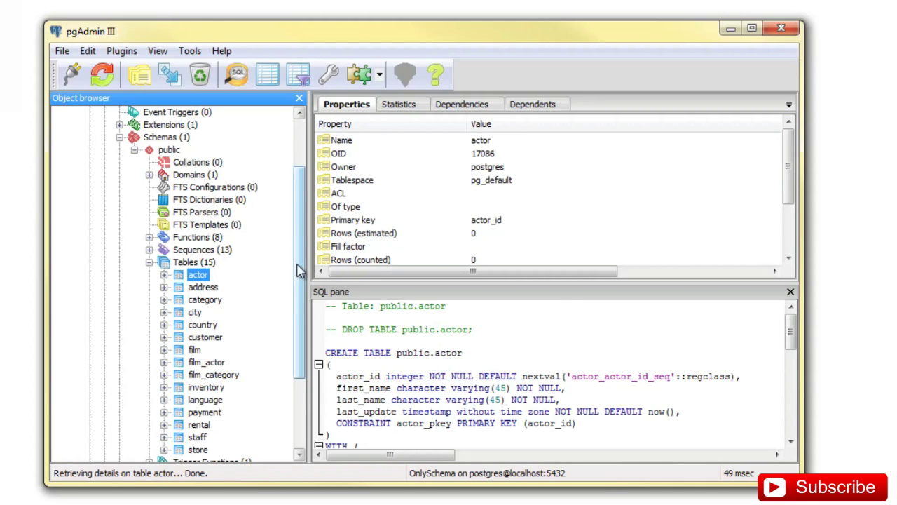
pyautogui.click(164, 275)
pyautogui.click(179, 287)
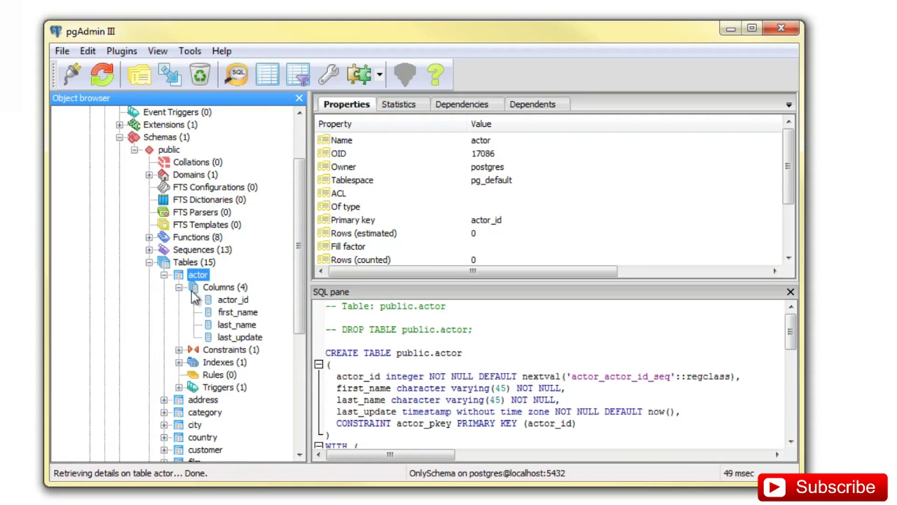
pyautogui.click(224, 301)
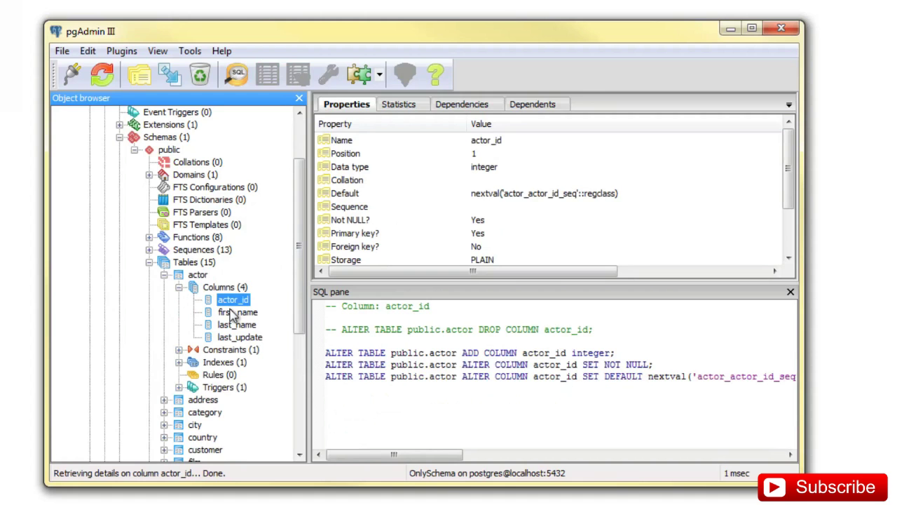
# Review the actor table's properties and row counts in OnlySchema, and collapse the table list and the database.
pyautogui.click(198, 275)
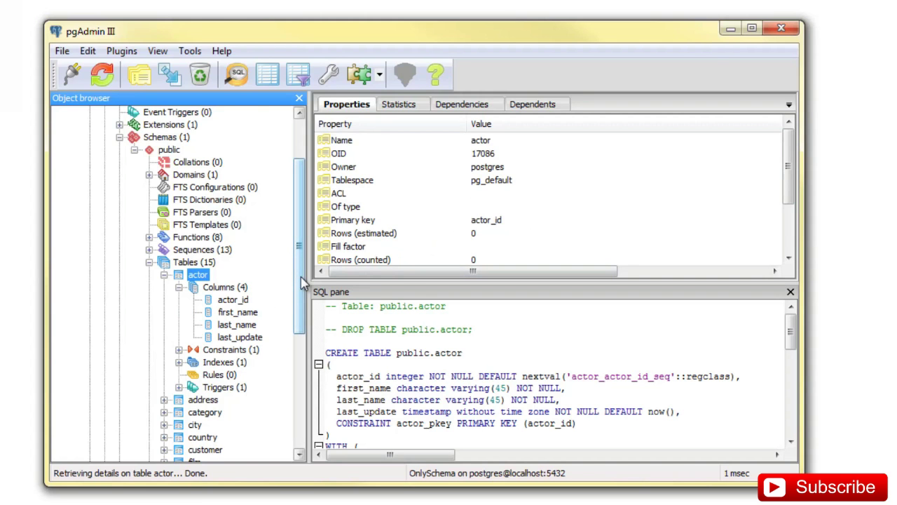
pyautogui.click(164, 274)
pyautogui.click(149, 262)
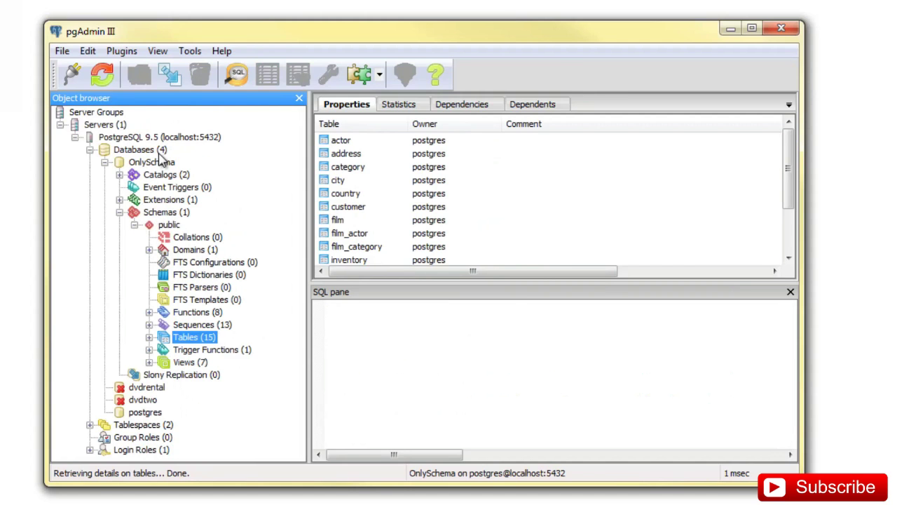
pyautogui.click(104, 164)
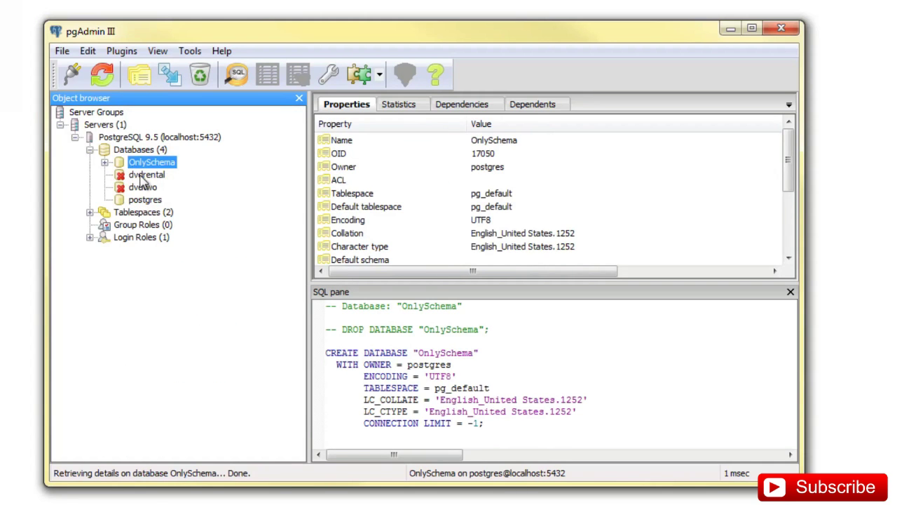
# Connect to the dvdrental database, expand its public schema's tables and check the actor table's properties and row counts.
pyautogui.click(144, 175)
pyautogui.click(104, 175)
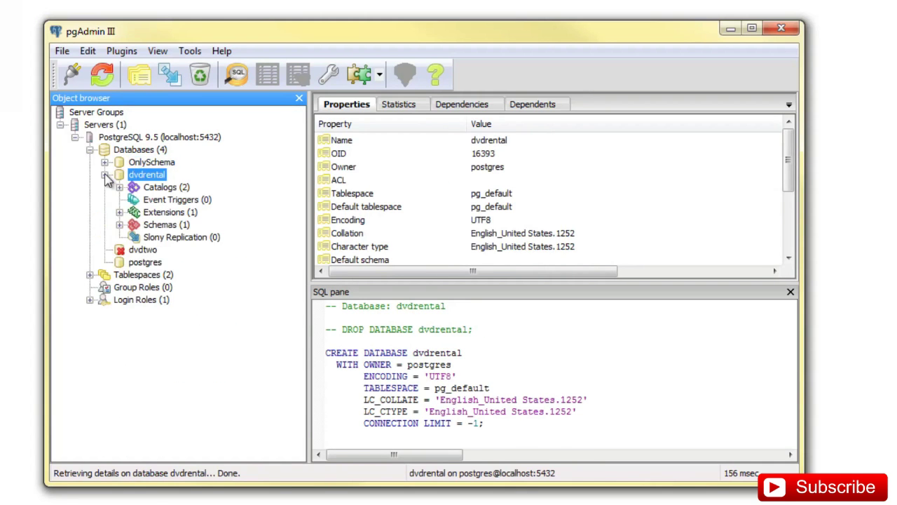
pyautogui.click(119, 225)
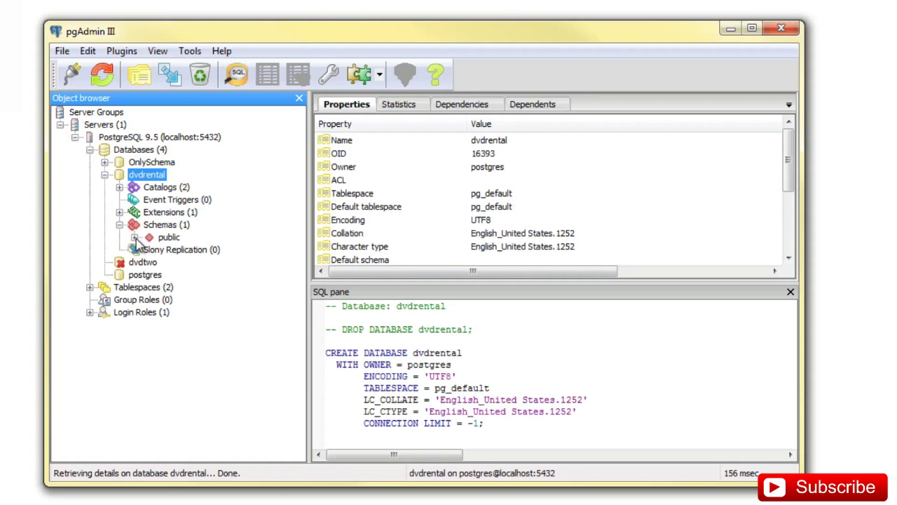
pyautogui.click(135, 238)
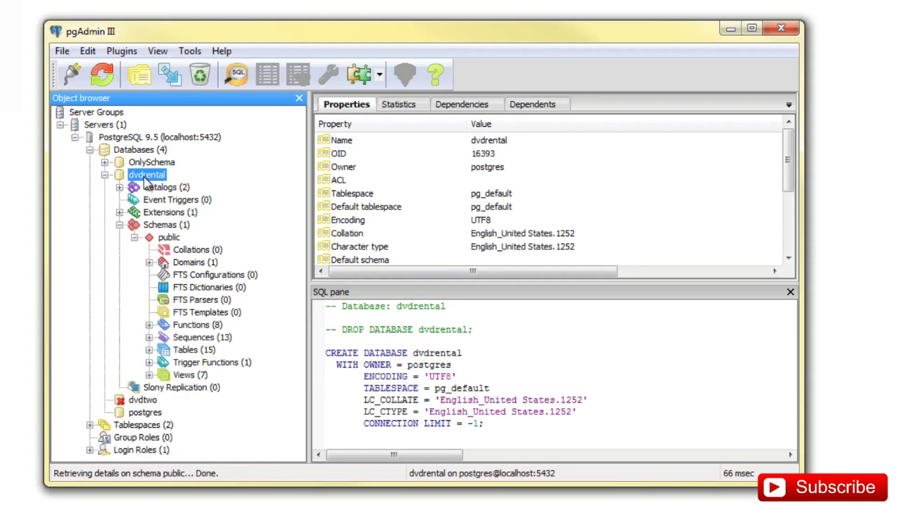
pyautogui.click(148, 349)
pyautogui.click(204, 277)
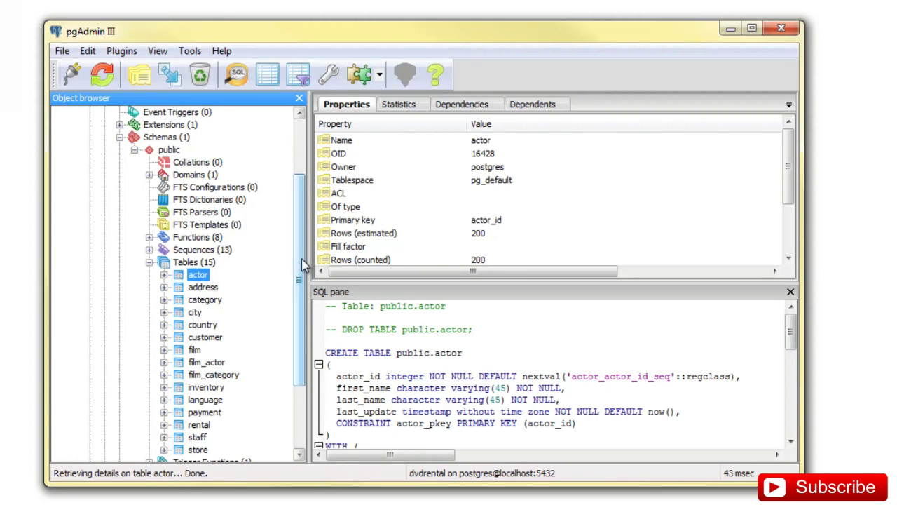
# Restore C:\Program Files\PostgreSQL\dvdrental.tar into dvdrental with Only schema and Clean before restore enabled, and close the restore dialog.
pyautogui.moveTo(303, 265); pyautogui.dragTo(297, 220)
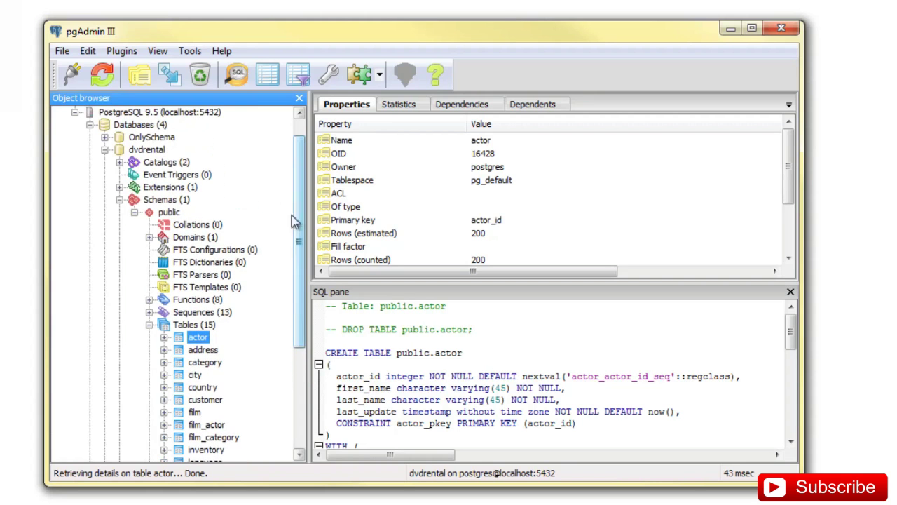
pyautogui.rightClick(150, 155)
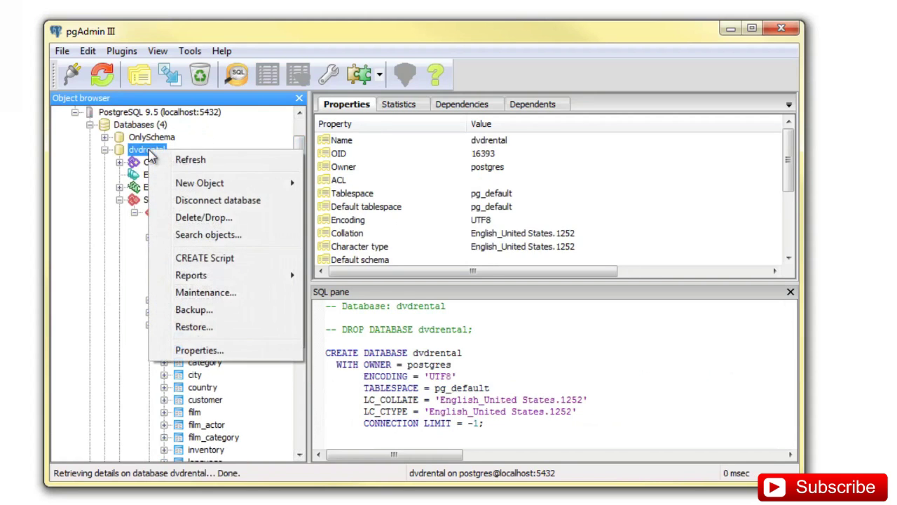
pyautogui.click(188, 327)
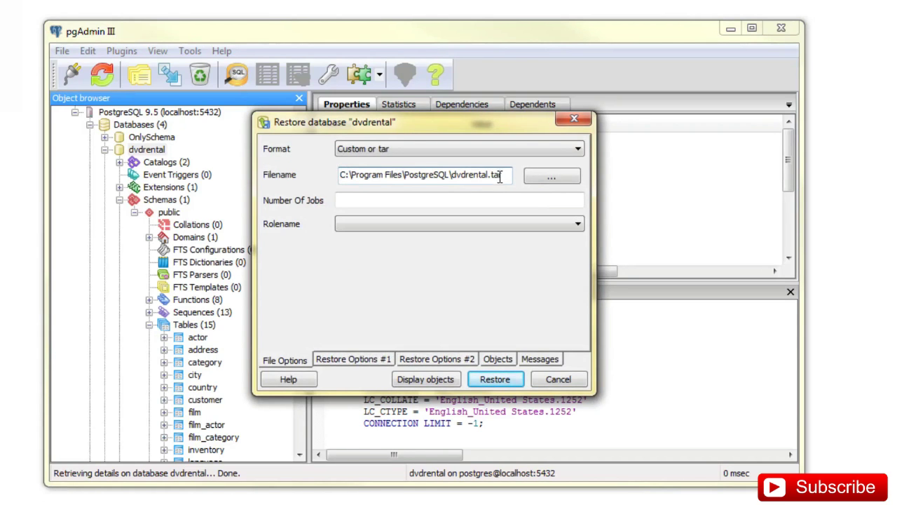
pyautogui.click(376, 360)
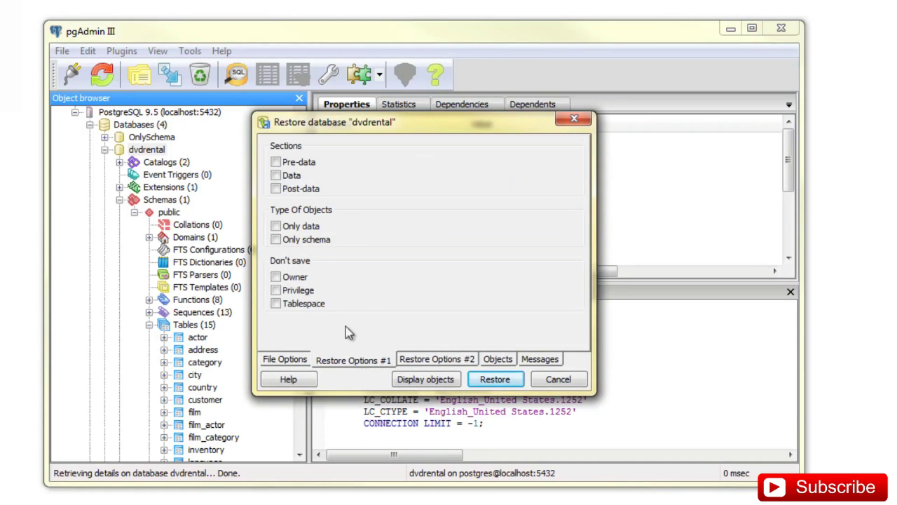
pyautogui.click(277, 239)
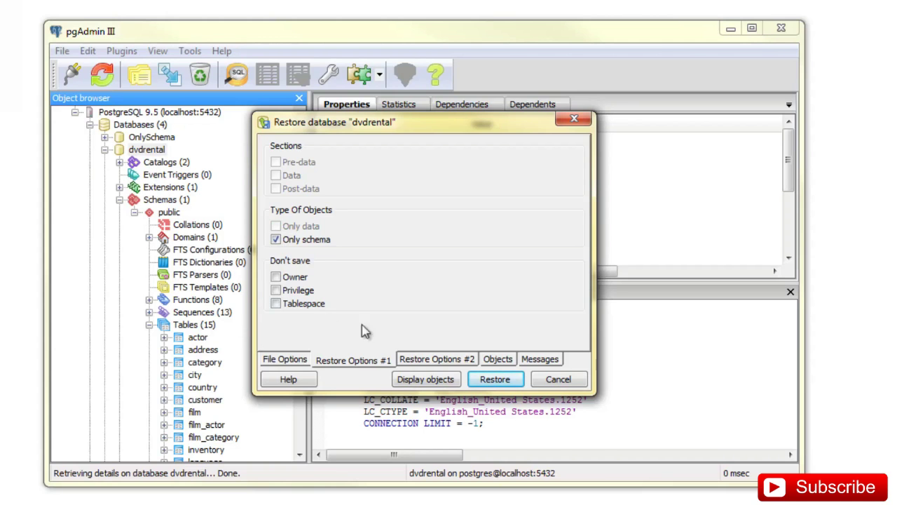
pyautogui.click(436, 360)
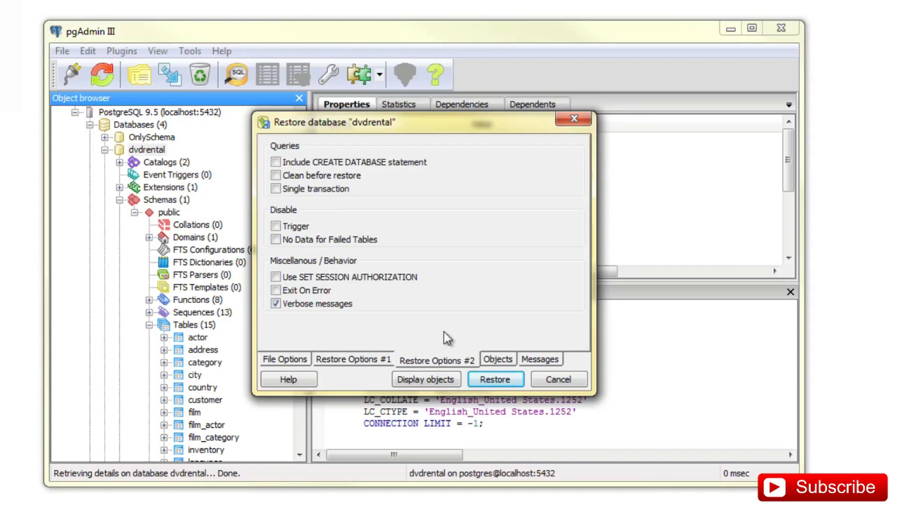
pyautogui.click(277, 177)
pyautogui.click(496, 380)
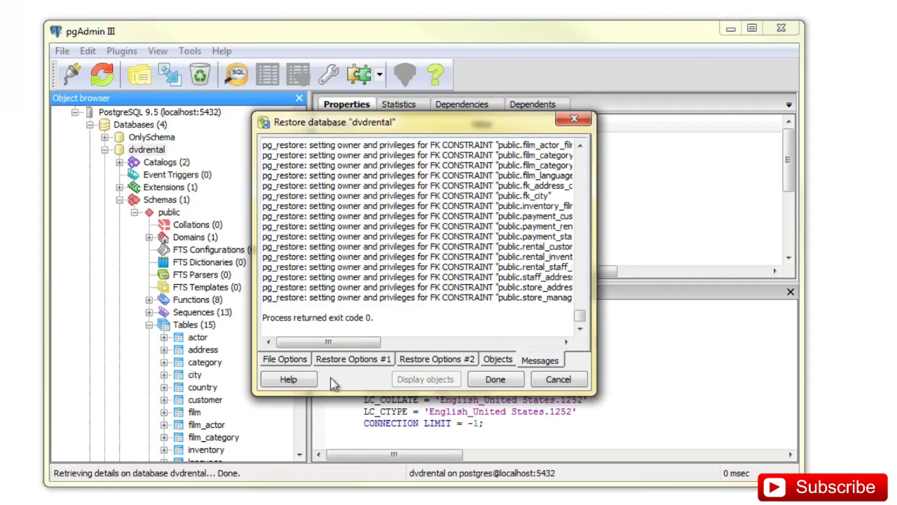
pyautogui.click(496, 379)
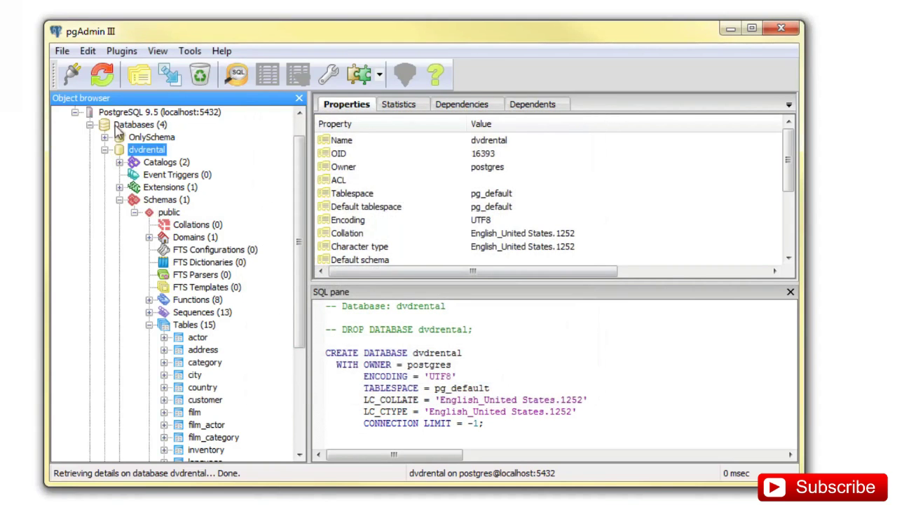
# Refresh the dvdrental database, check the actor table's row counts in its public schema, and collapse the database.
pyautogui.click(102, 74)
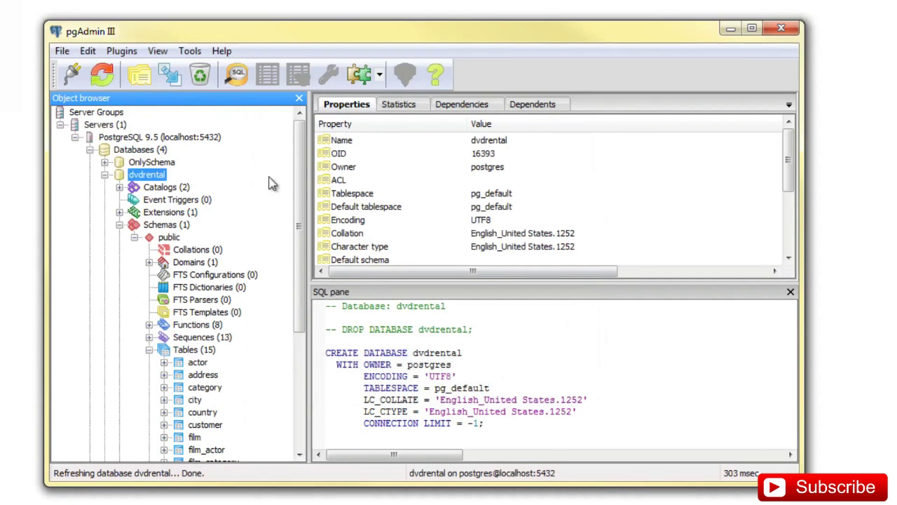
pyautogui.moveTo(300, 149); pyautogui.dragTo(300, 205)
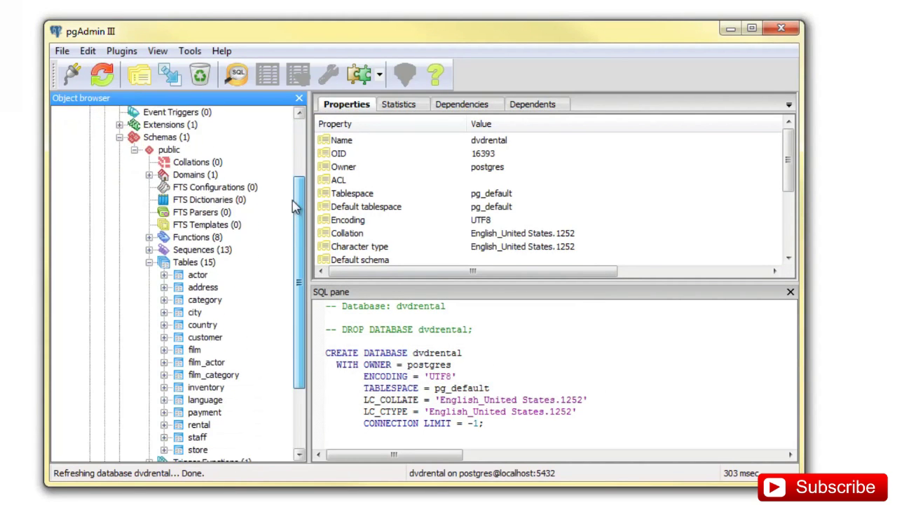
pyautogui.click(198, 277)
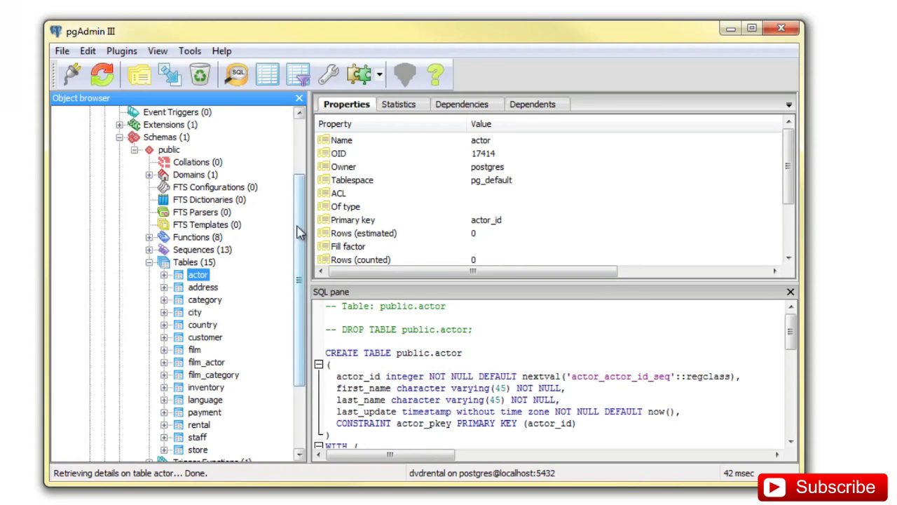
pyautogui.moveTo(294, 235); pyautogui.dragTo(294, 212)
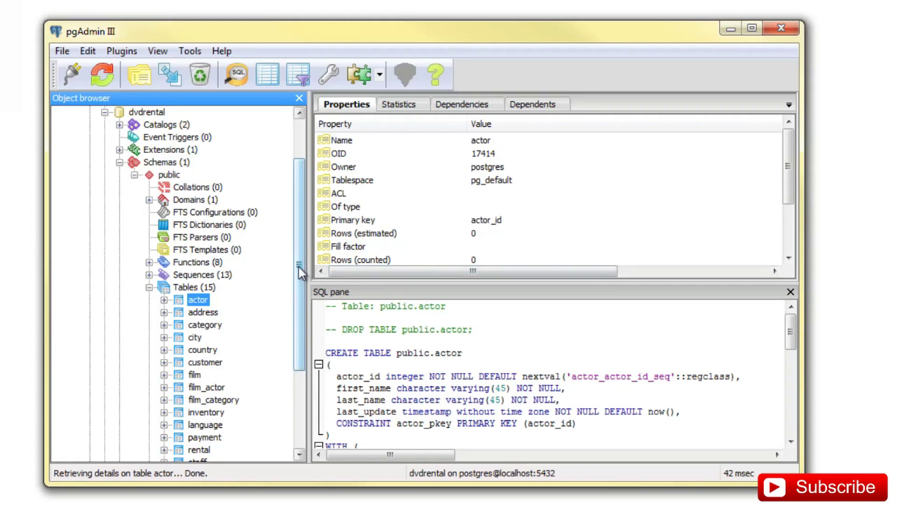
pyautogui.scroll(1, 299, 270)
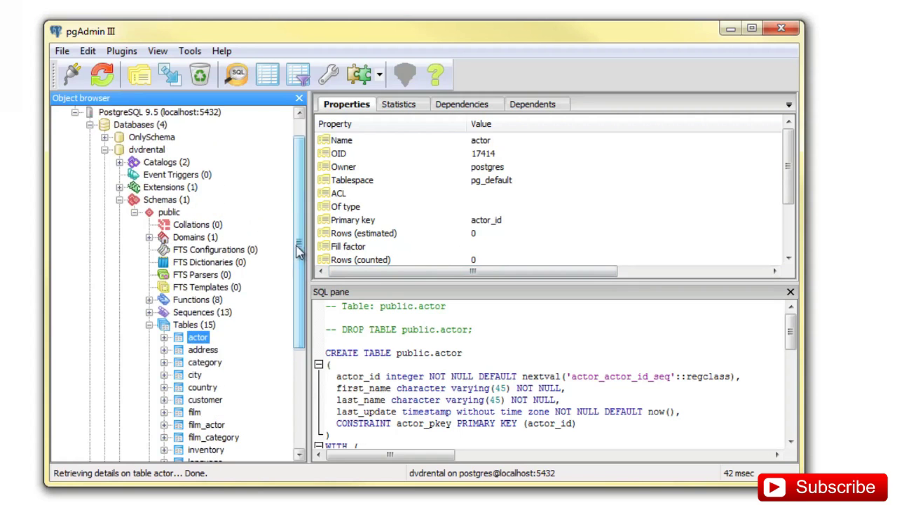
pyautogui.click(105, 150)
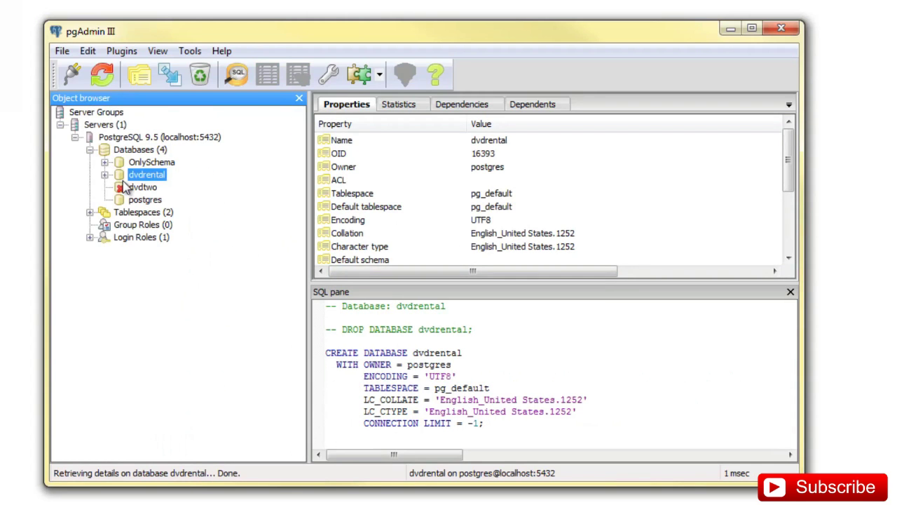